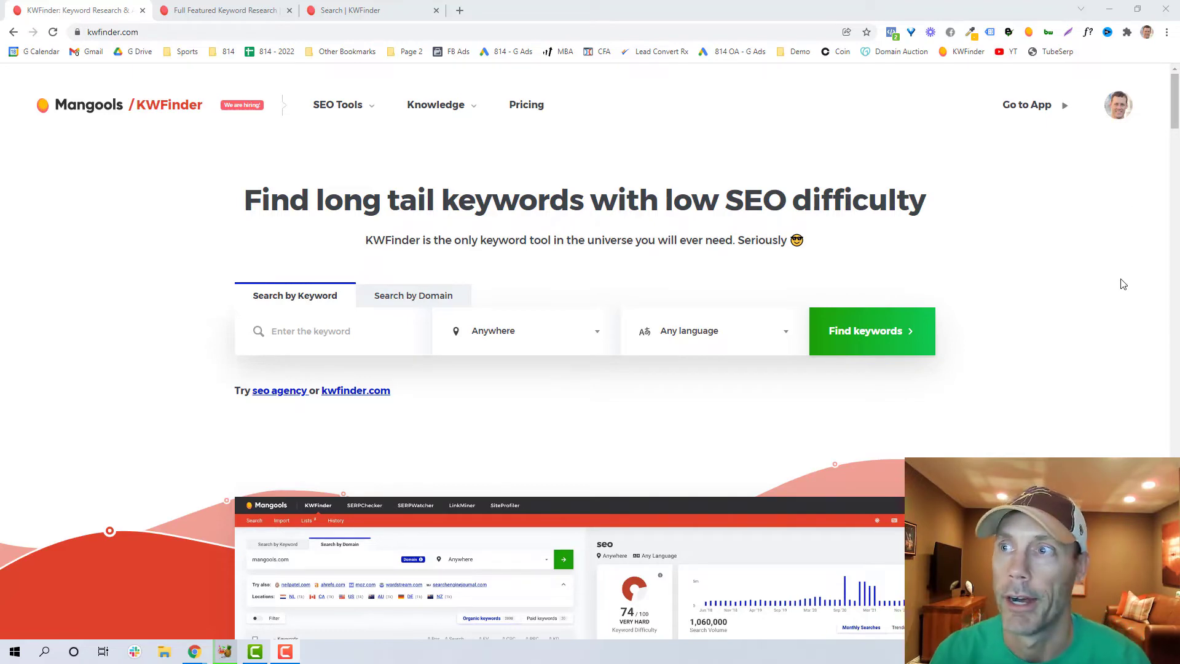
# Scroll through the full KWFinder feature list, then bring up the empty keyword search app at app.kwfinder.com
pyautogui.scroll(-8, 1043, 255)
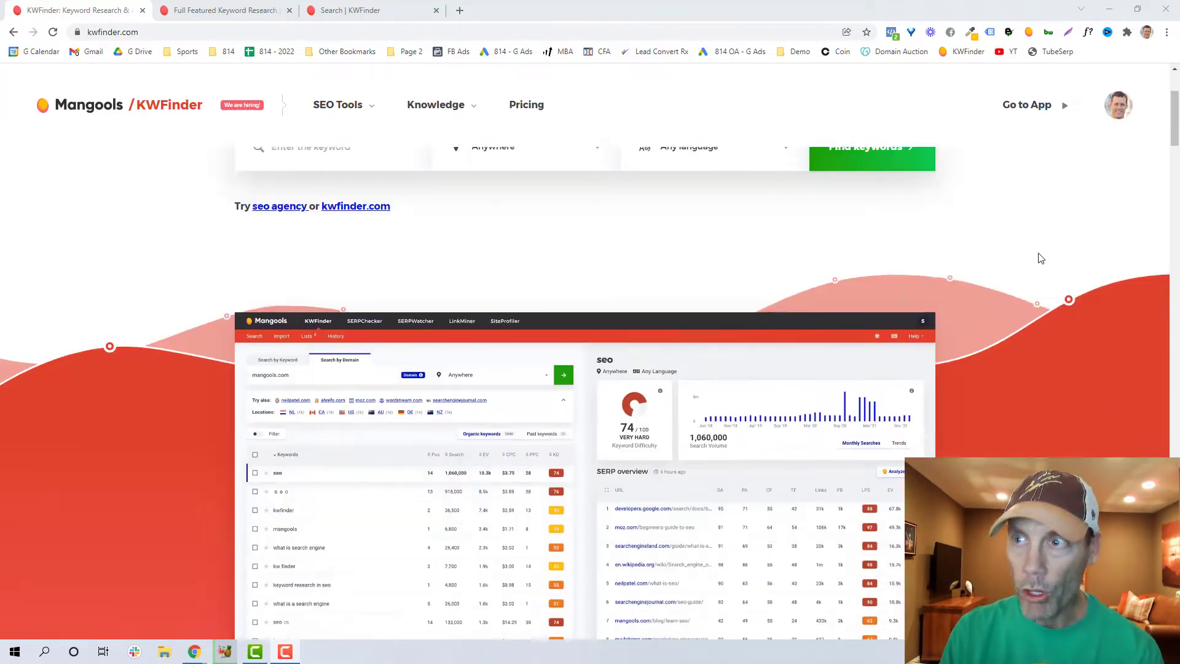
pyautogui.scroll(3, 1031, 257)
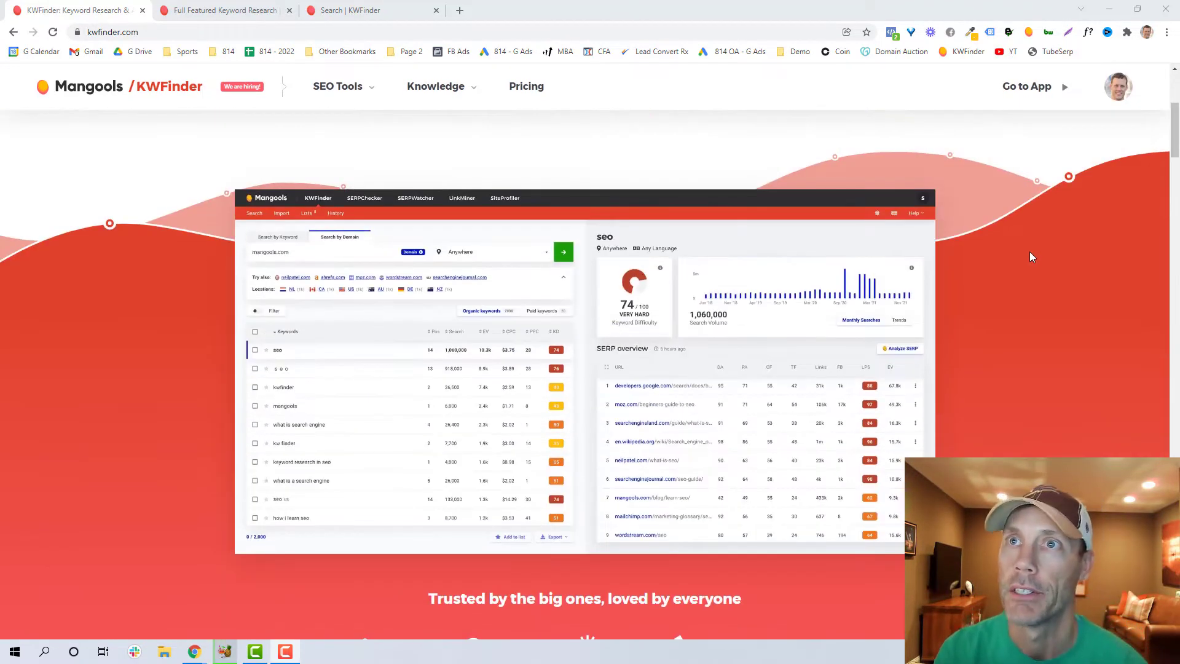
pyautogui.scroll(-10, 1032, 257)
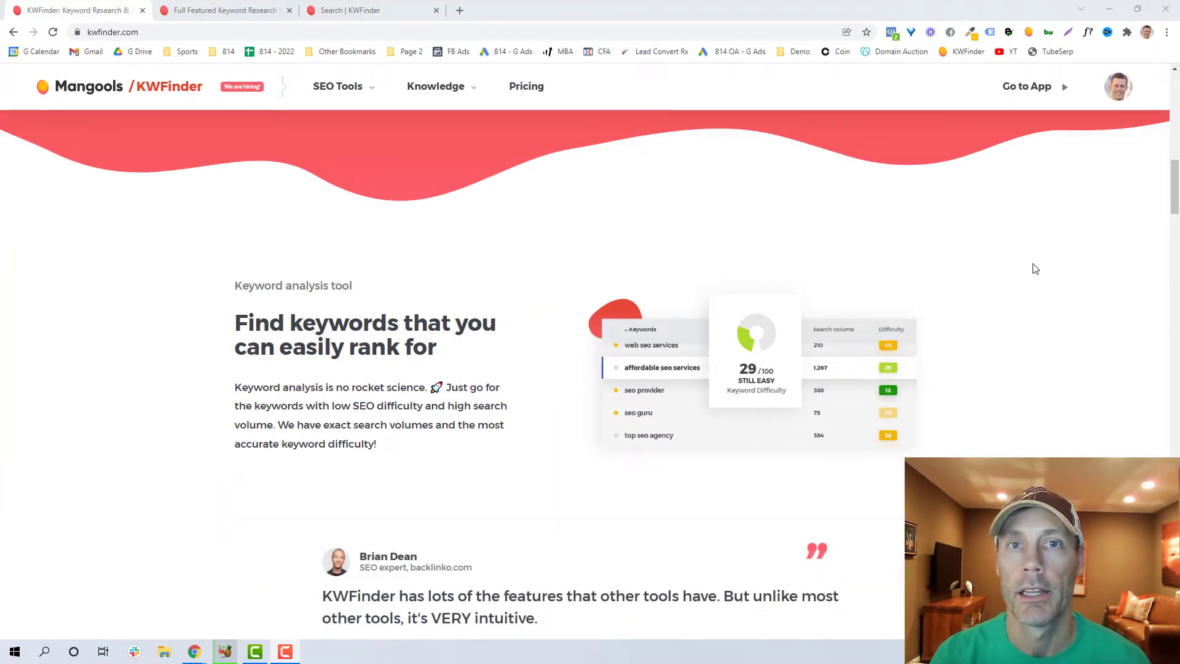
pyautogui.scroll(-4, 1037, 271)
pyautogui.scroll(-3, 1035, 274)
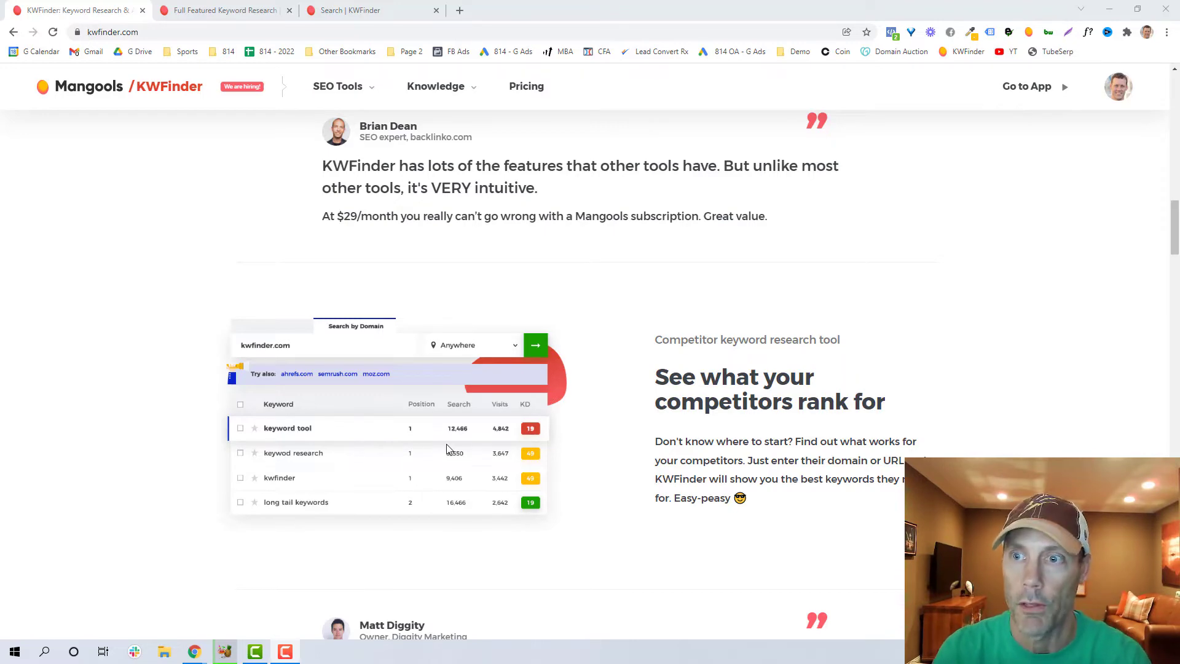
pyautogui.scroll(-8, 643, 438)
pyautogui.scroll(-1, 826, 441)
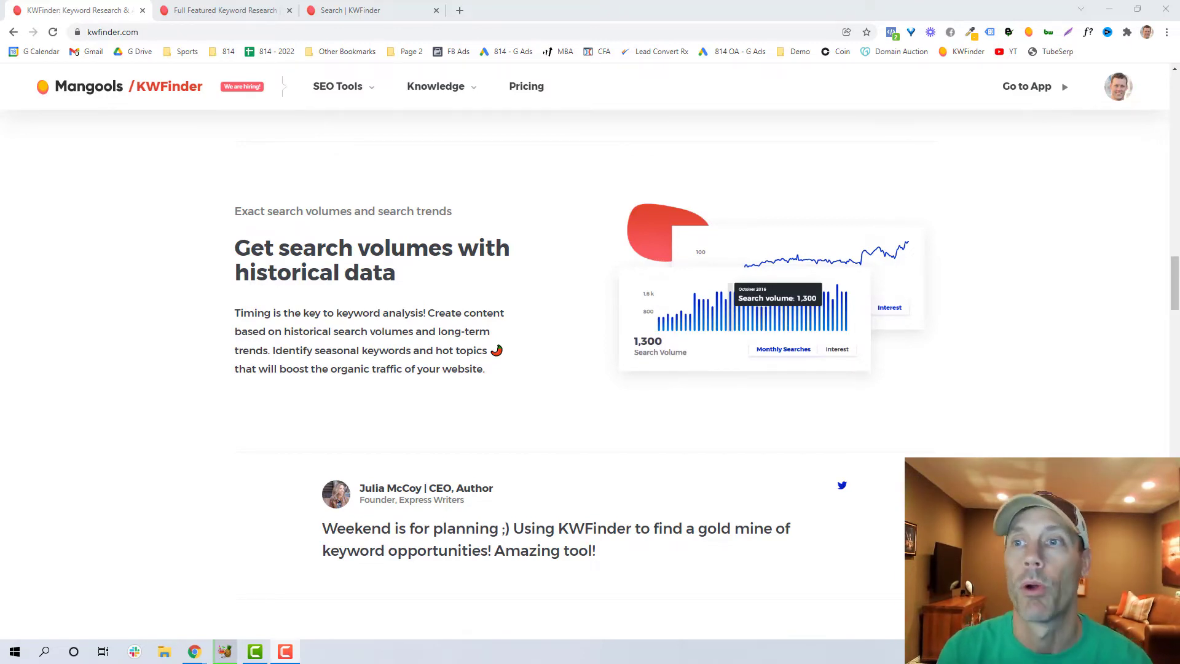
pyautogui.scroll(-7, 1160, 441)
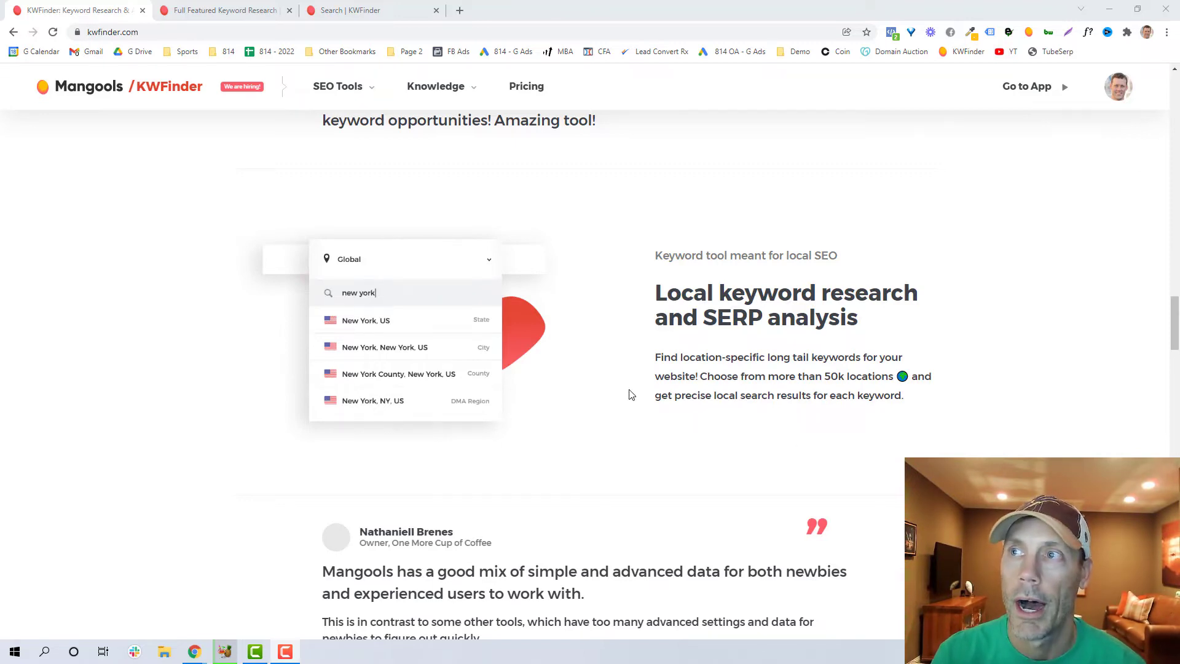
pyautogui.scroll(-2, 631, 393)
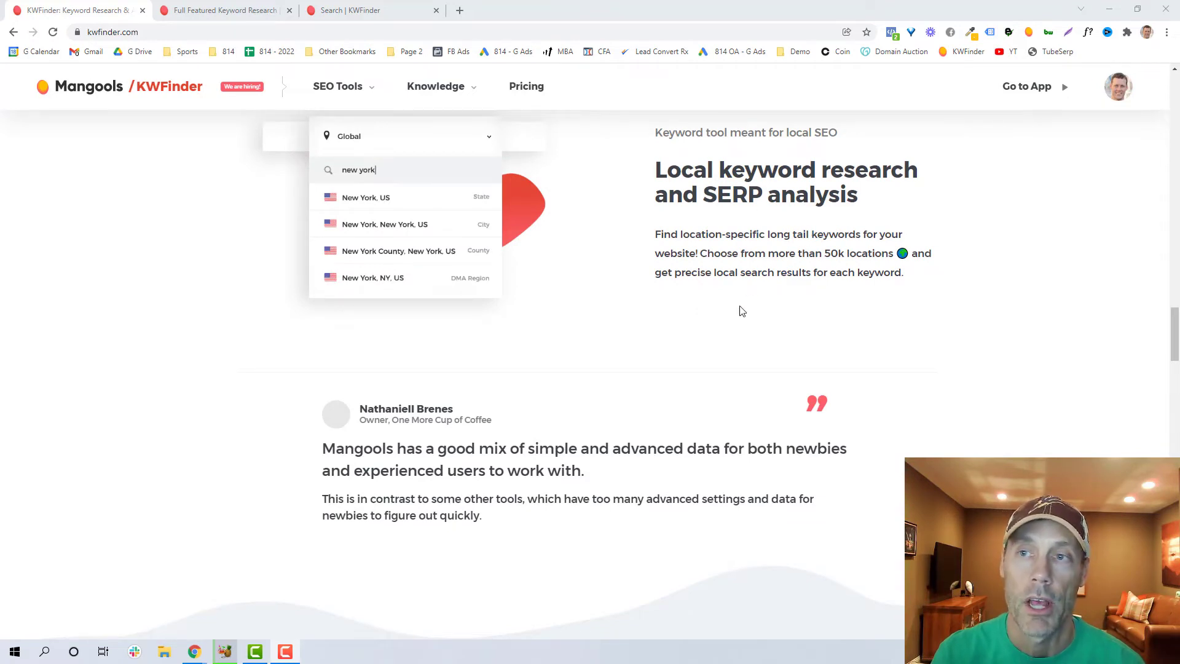
pyautogui.scroll(-6, 721, 322)
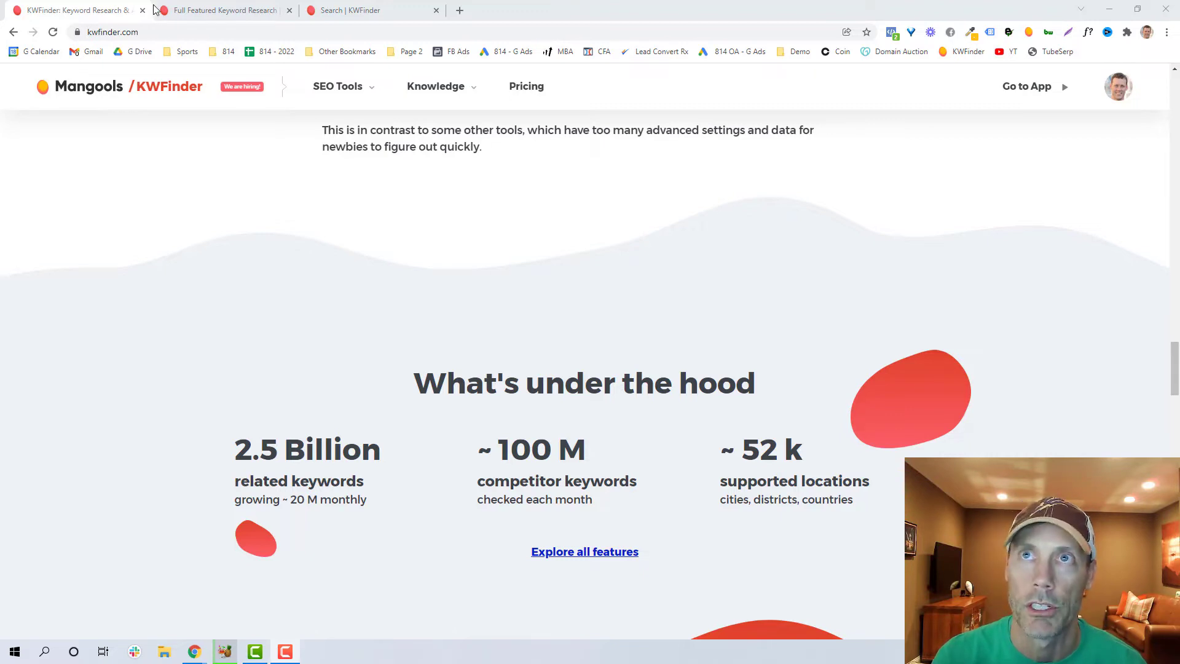
pyautogui.click(224, 11)
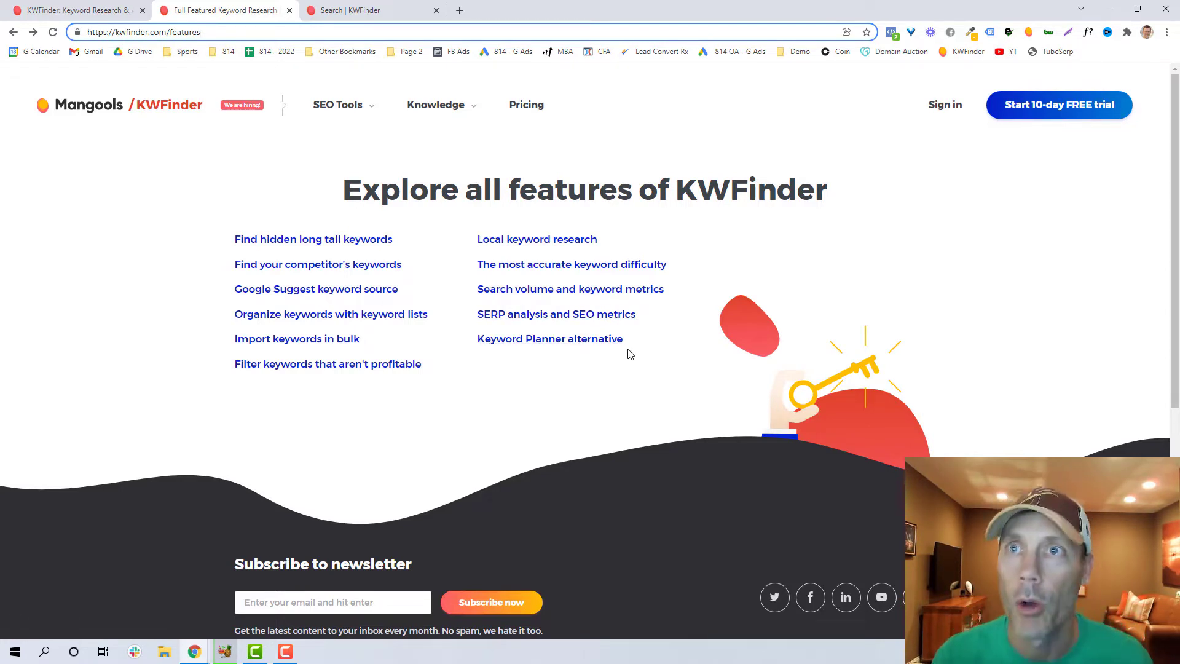
pyautogui.click(330, 11)
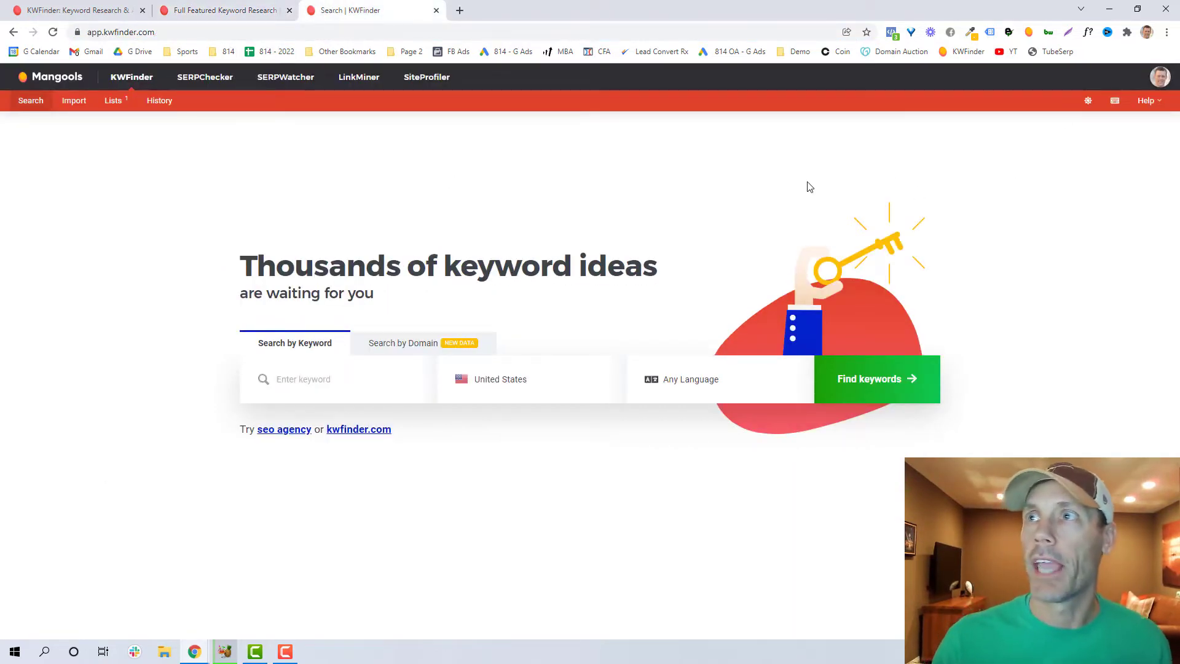
# Check the account's remaining lookups, then show pricing: Basic $29.90, Premium $39.90, Agency $79.90 billed annually
pyautogui.click(1160, 77)
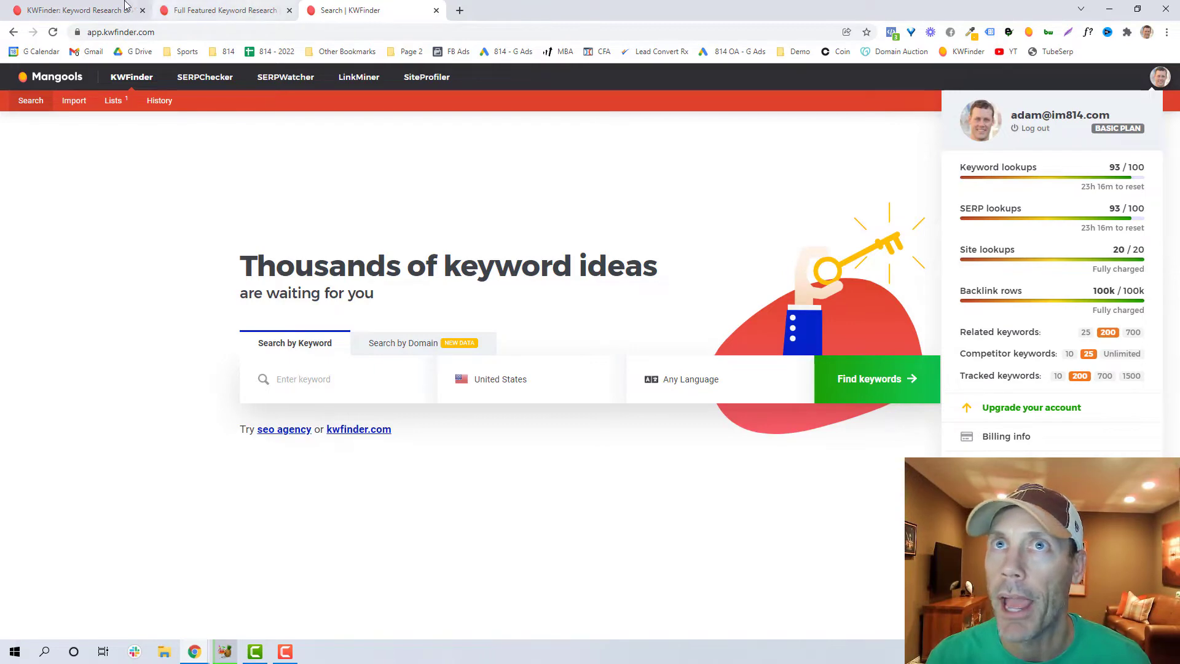
pyautogui.click(74, 11)
pyautogui.click(527, 86)
# Highlight the Mangools Agency plan name and the 500 and 1,200 keyword lookups in the pricing table
pyautogui.scroll(-2, 1015, 314)
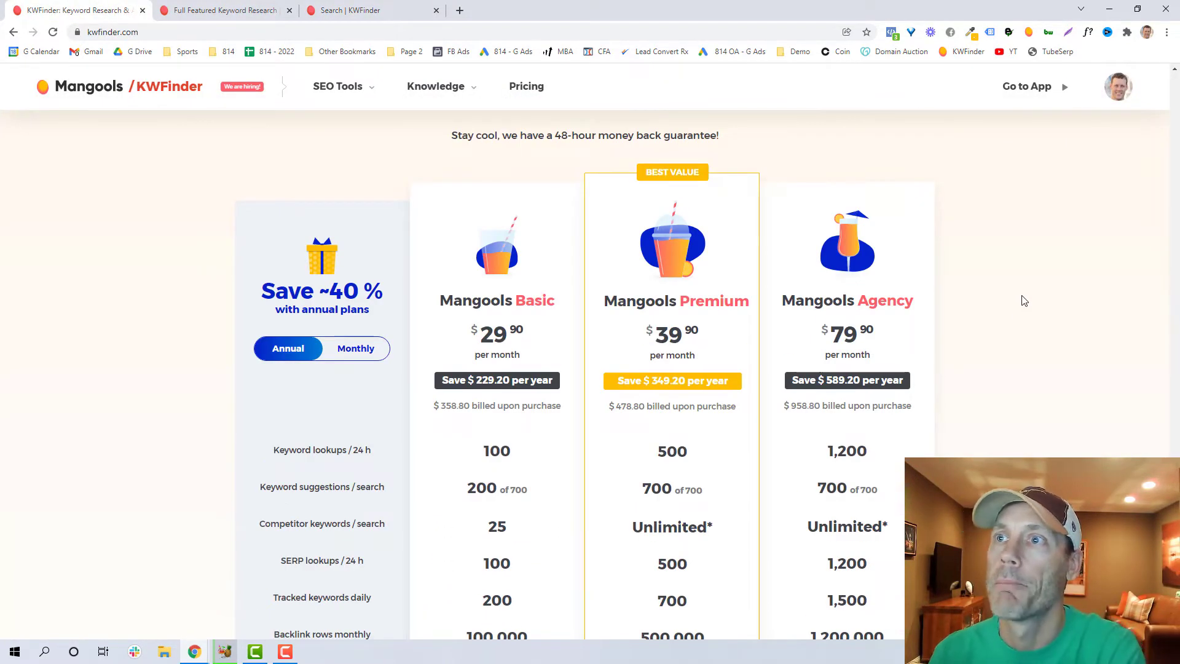
pyautogui.scroll(3, 984, 286)
pyautogui.scroll(-4, 934, 431)
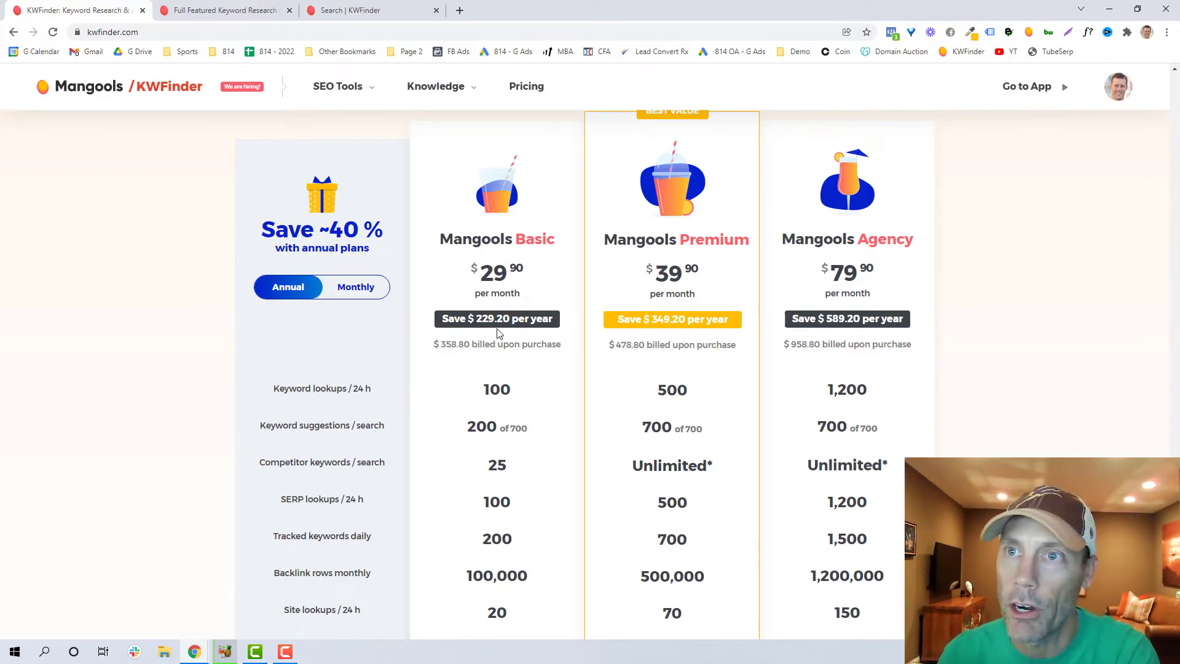
pyautogui.scroll(-1, 430, 375)
pyautogui.moveTo(486, 335)
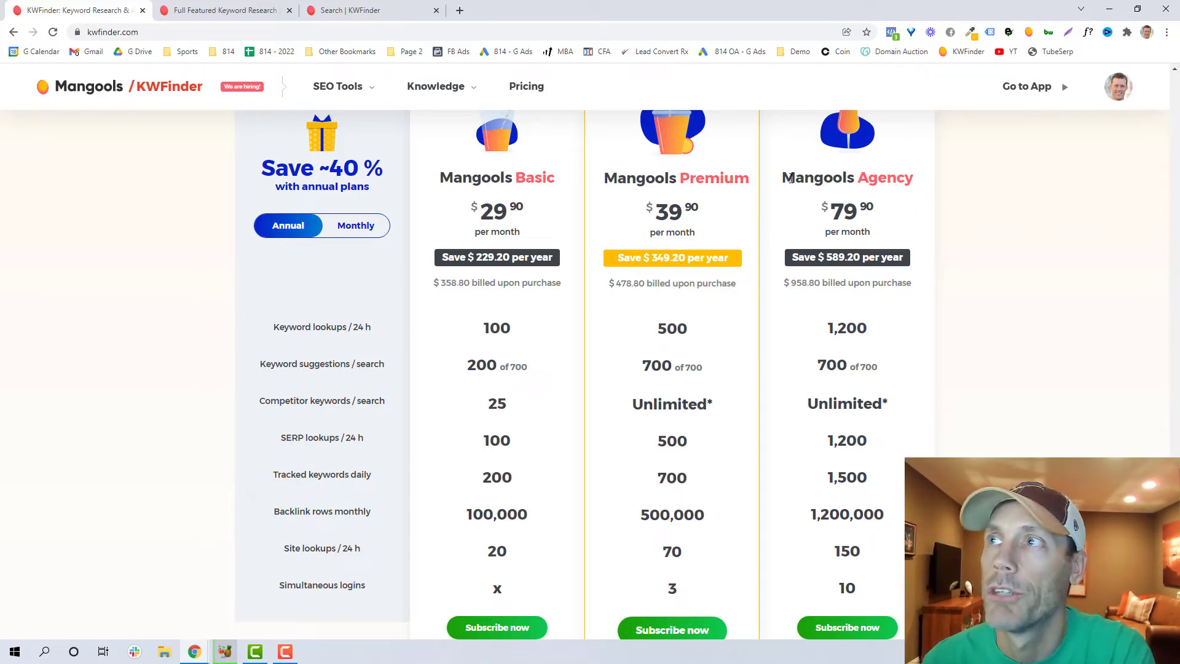
pyautogui.moveTo(782, 180); pyautogui.dragTo(919, 182)
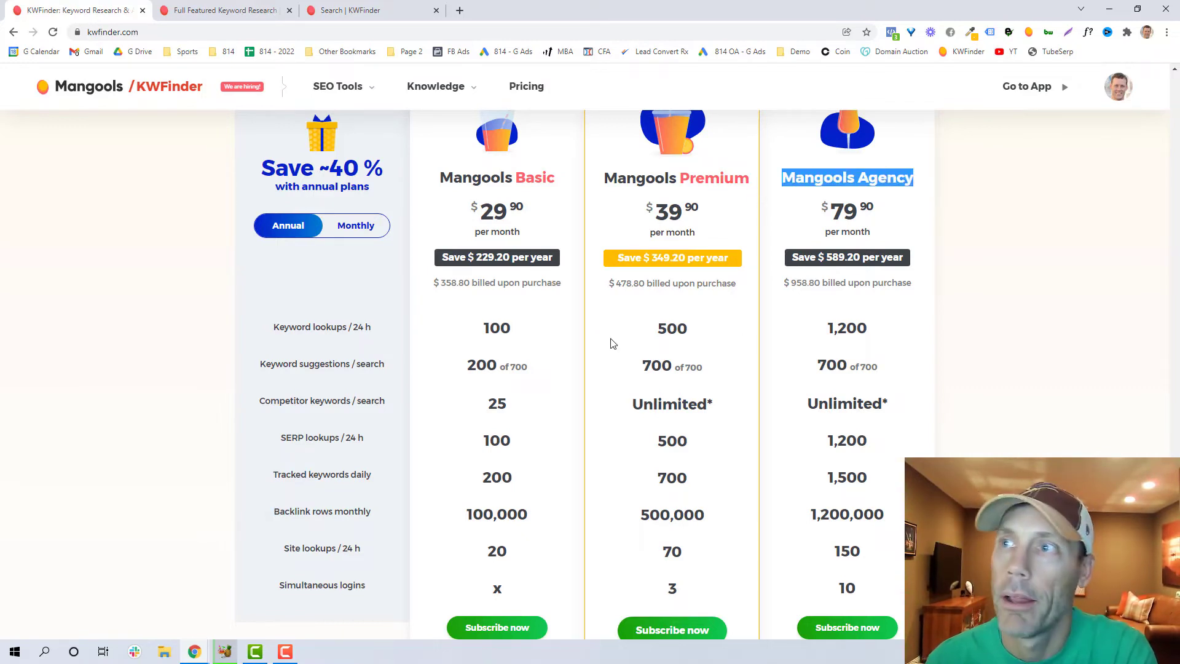
pyautogui.moveTo(642, 332); pyautogui.dragTo(691, 333)
pyautogui.moveTo(807, 333); pyautogui.dragTo(901, 334)
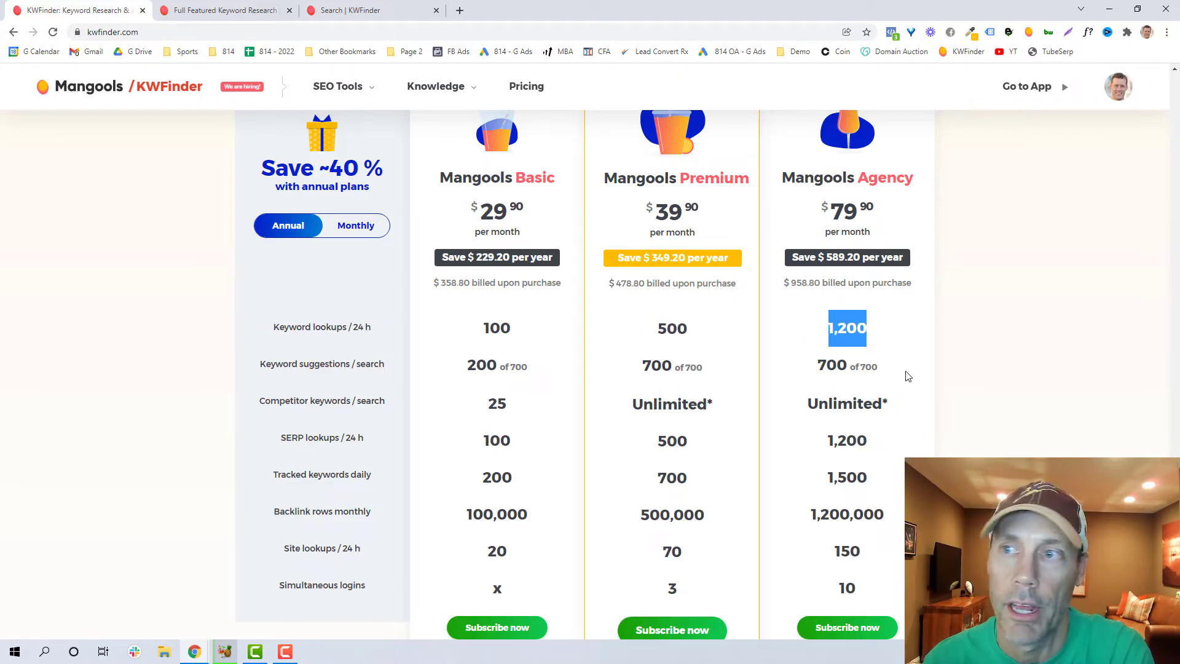
# Show monthly billing prices: Basic $49, Premium $69, Agency $129
pyautogui.scroll(-1, 898, 377)
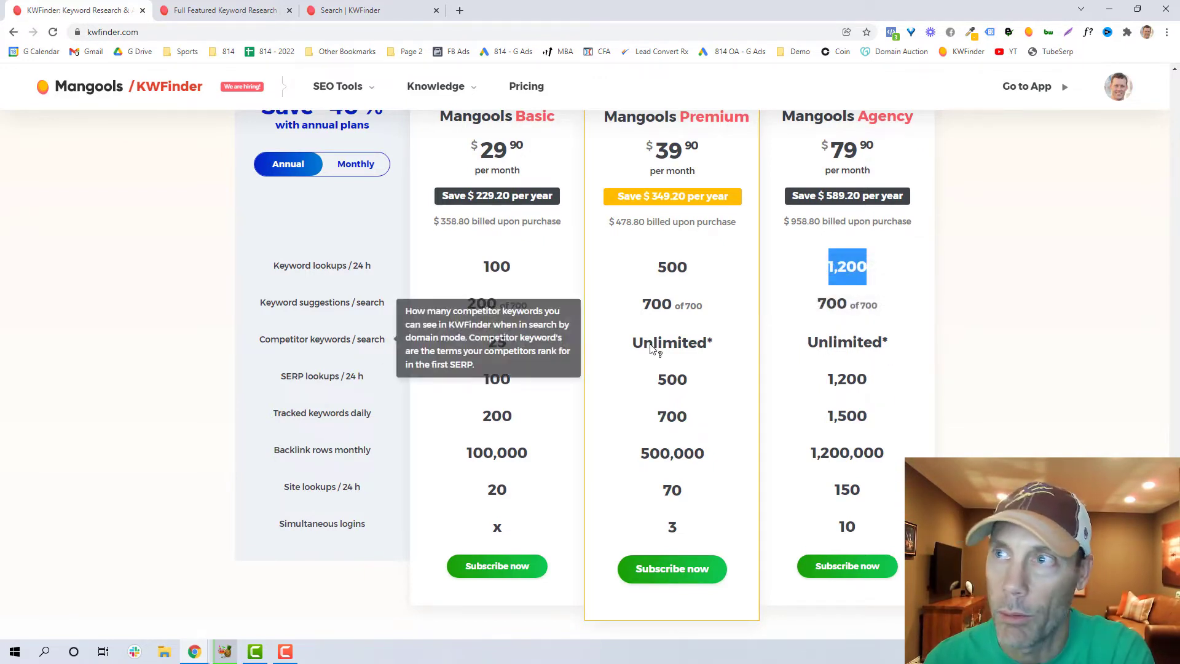
pyautogui.moveTo(704, 356)
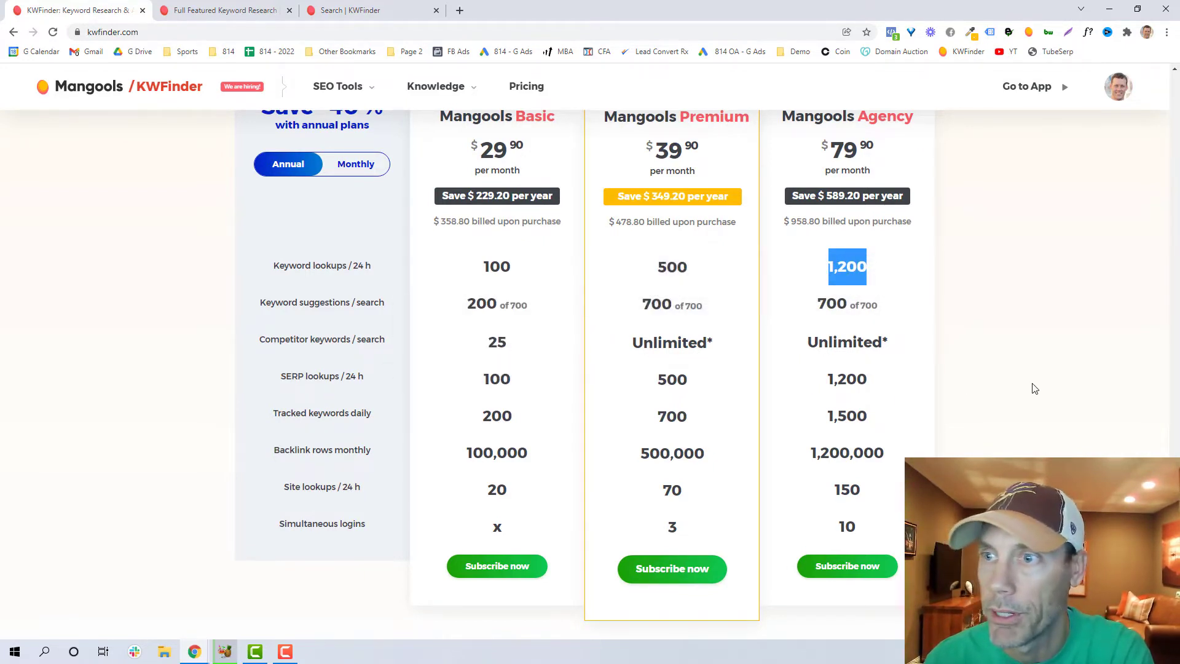
pyautogui.scroll(-2, 1033, 387)
pyautogui.scroll(3, 1044, 390)
pyautogui.scroll(2, 1043, 390)
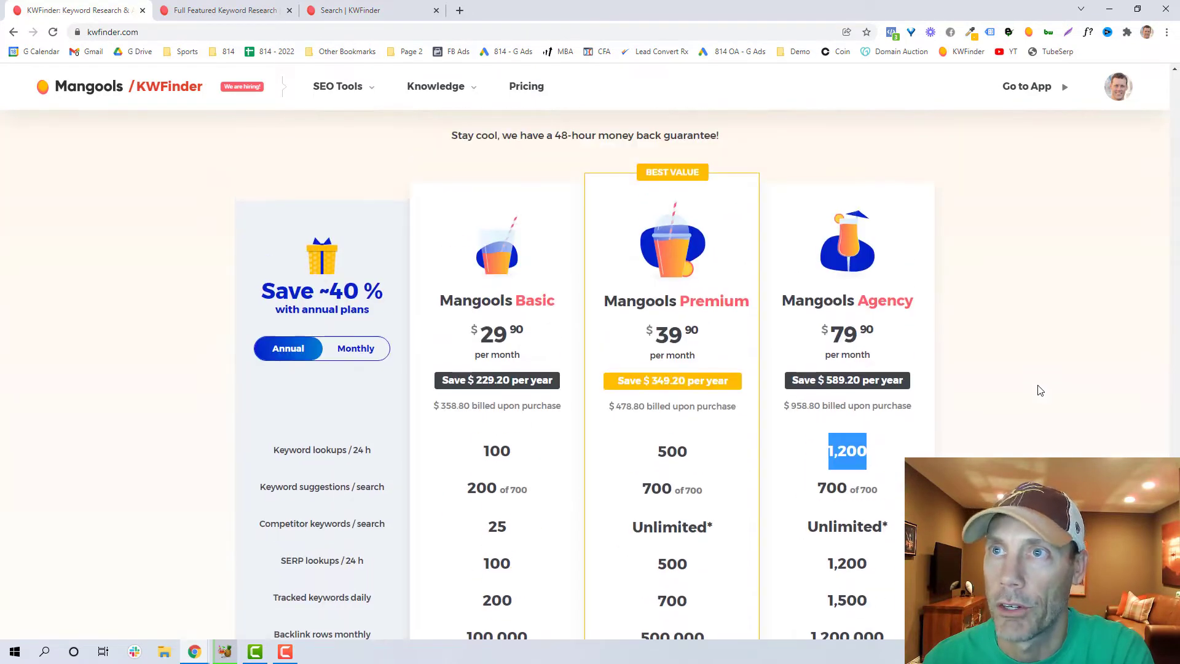
pyautogui.click(338, 356)
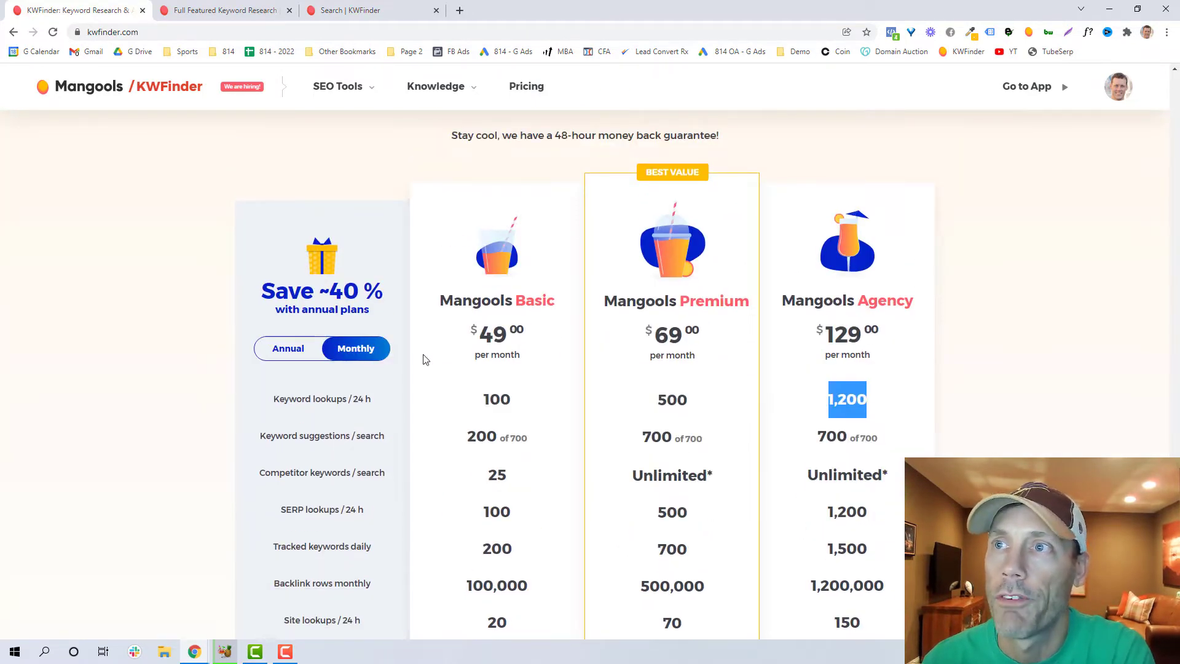
pyautogui.click(273, 356)
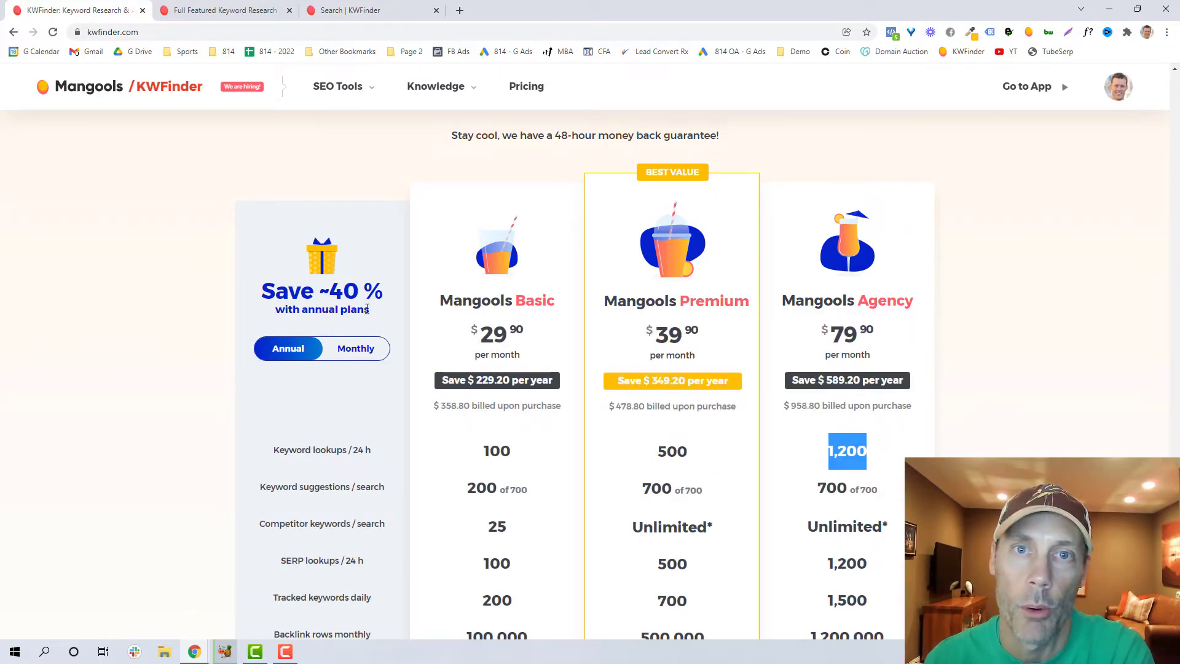
pyautogui.click(360, 358)
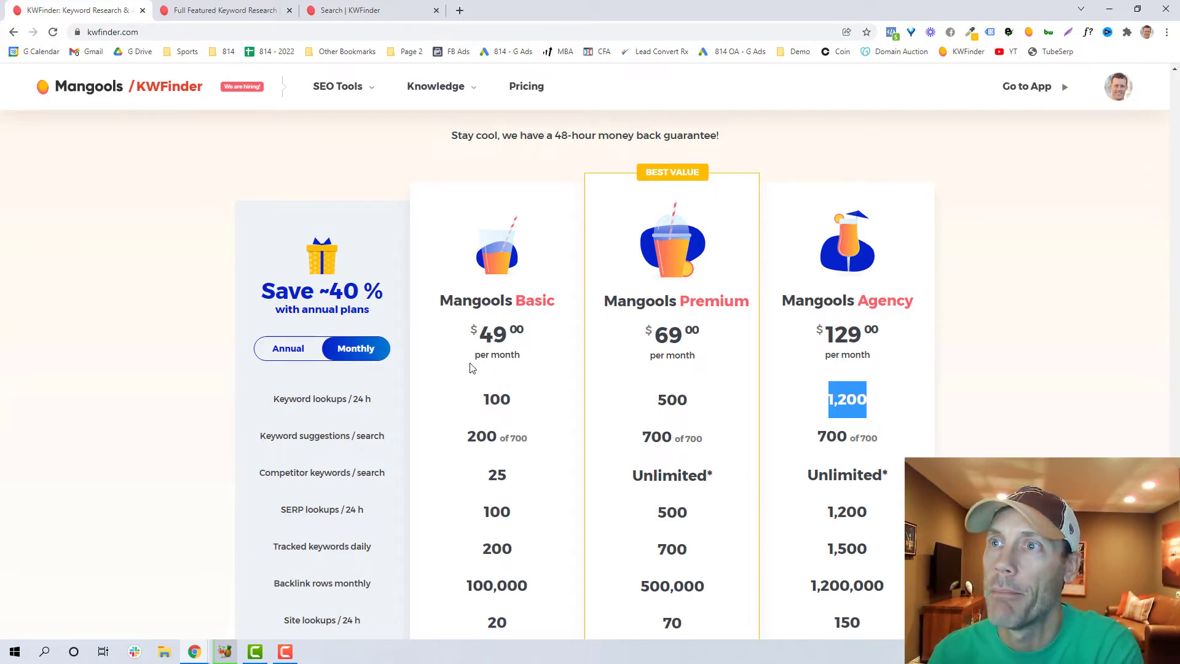
pyautogui.click(1004, 340)
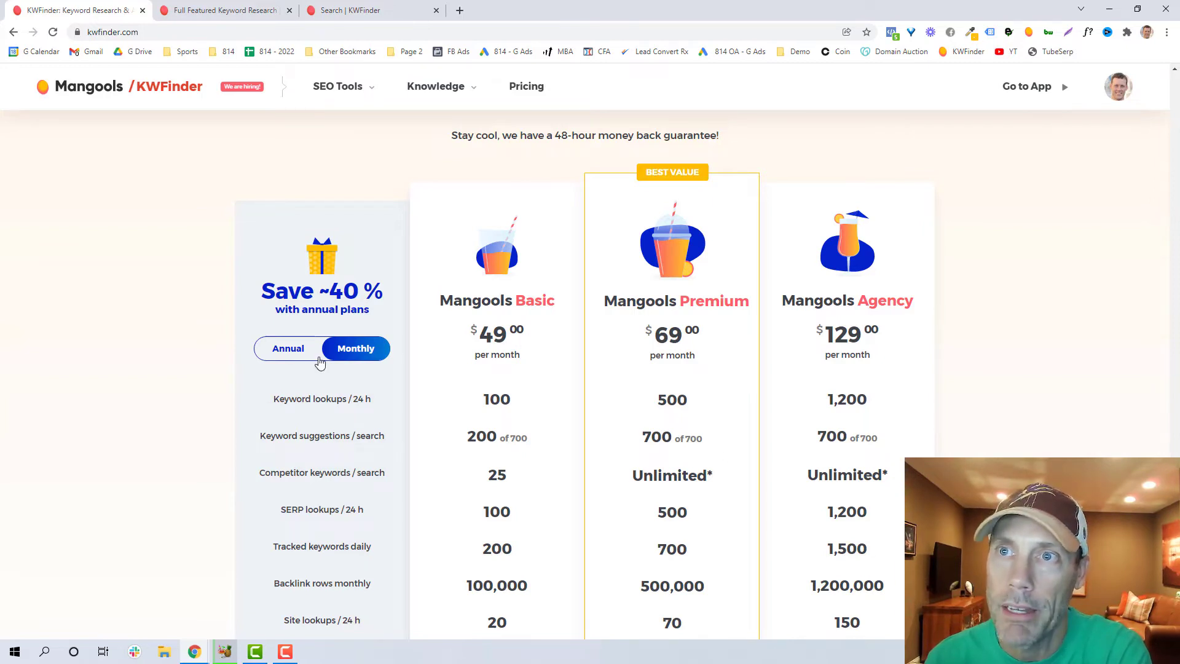
pyautogui.click(289, 353)
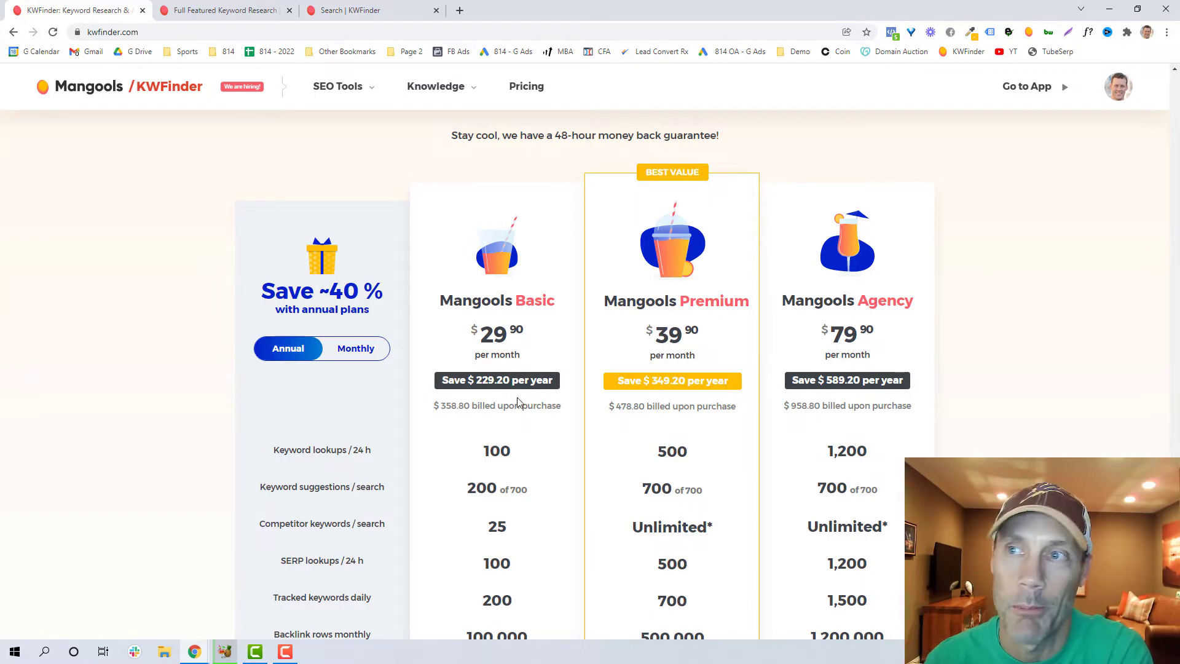
pyautogui.moveTo(473, 406); pyautogui.dragTo(436, 406)
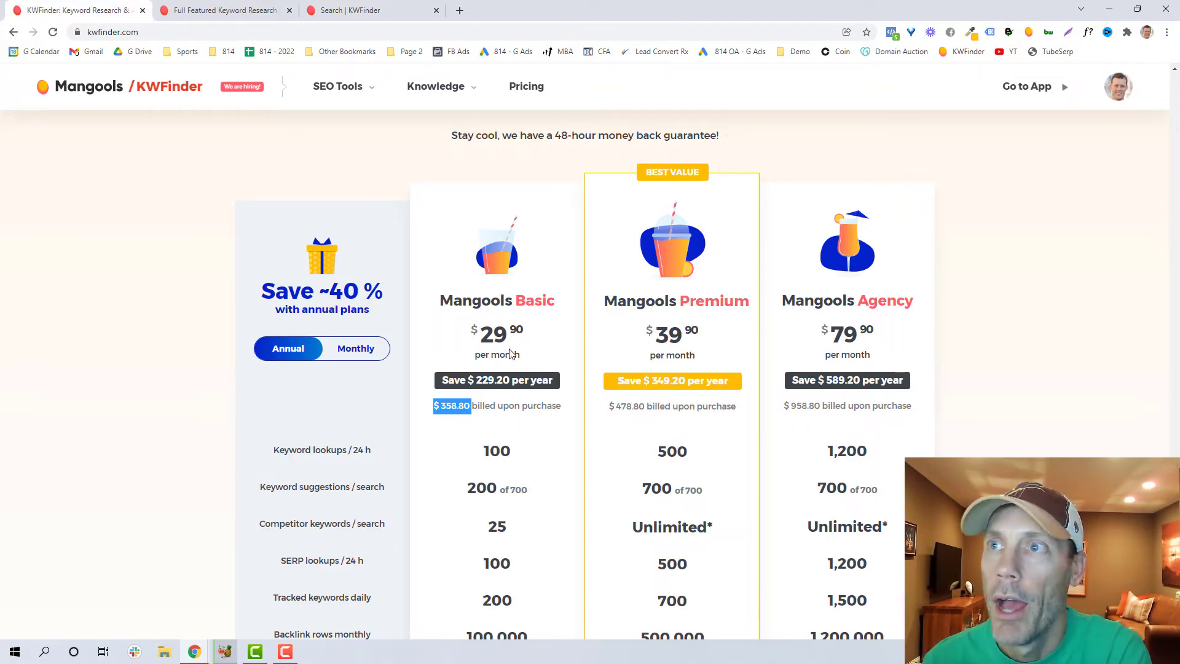
pyautogui.scroll(1, 548, 352)
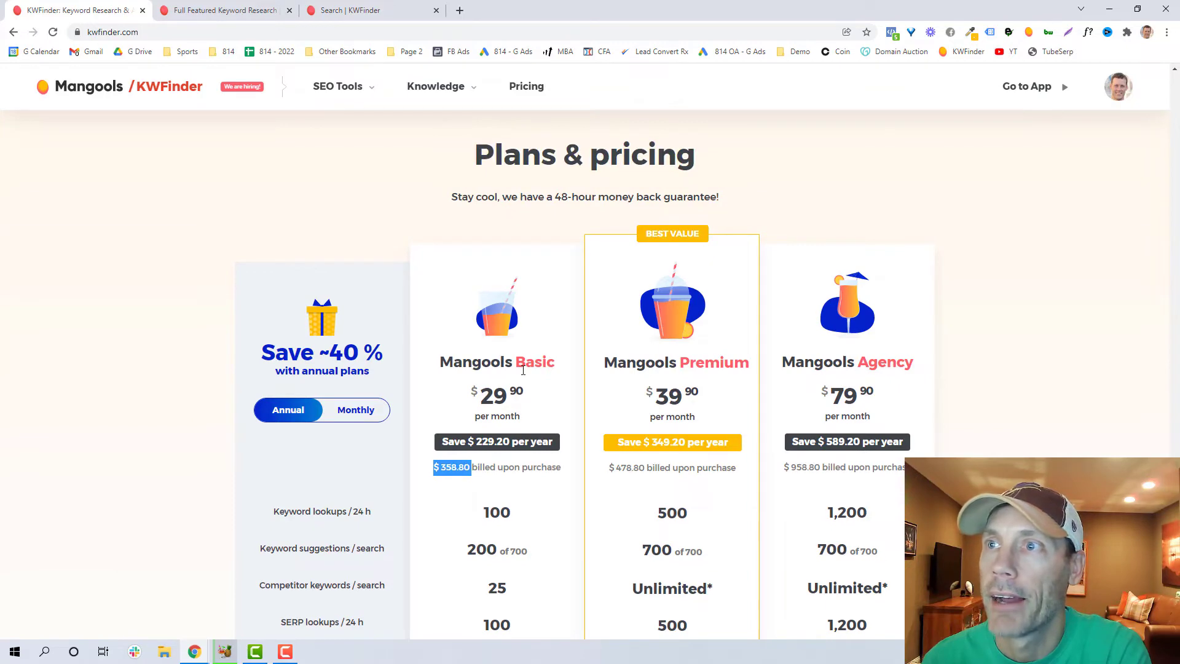
pyautogui.moveTo(359, 89)
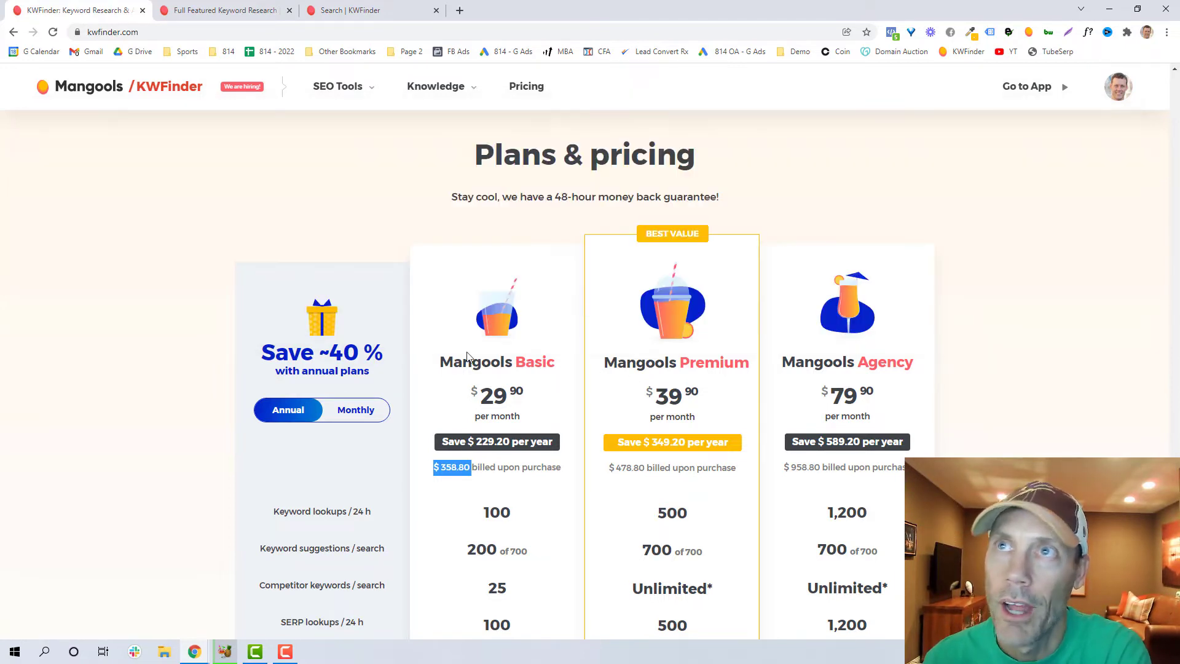
# Return to the KWFinder search page, close the usage panel, and set the location to United States
pyautogui.click(376, 3)
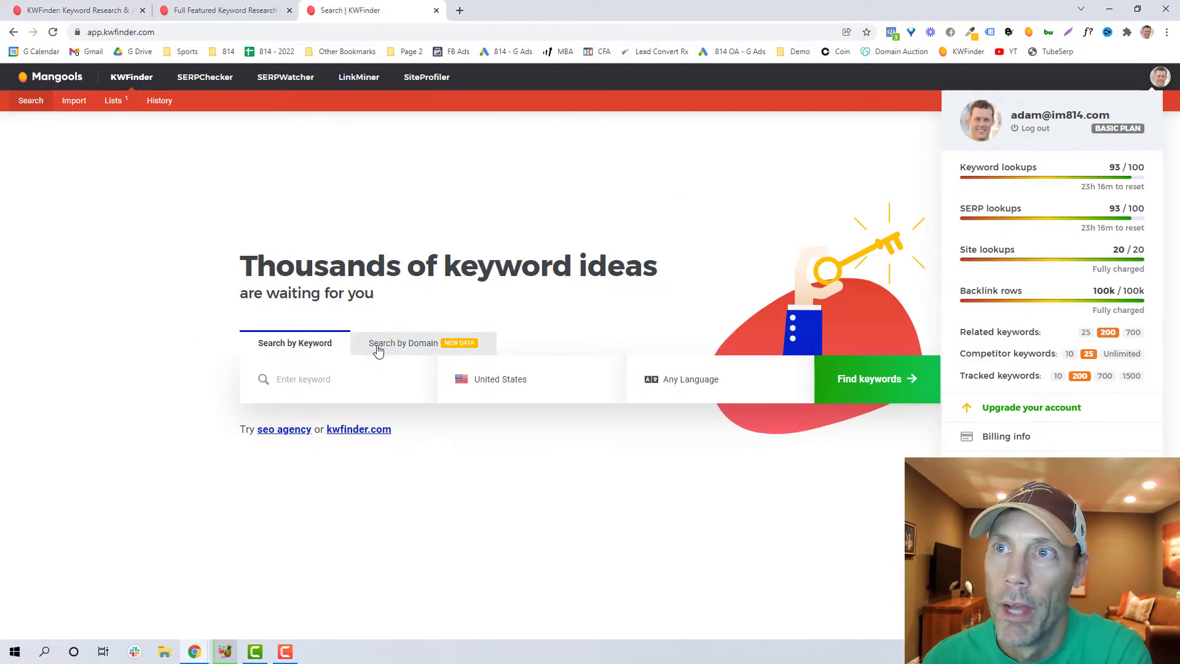
pyautogui.click(325, 387)
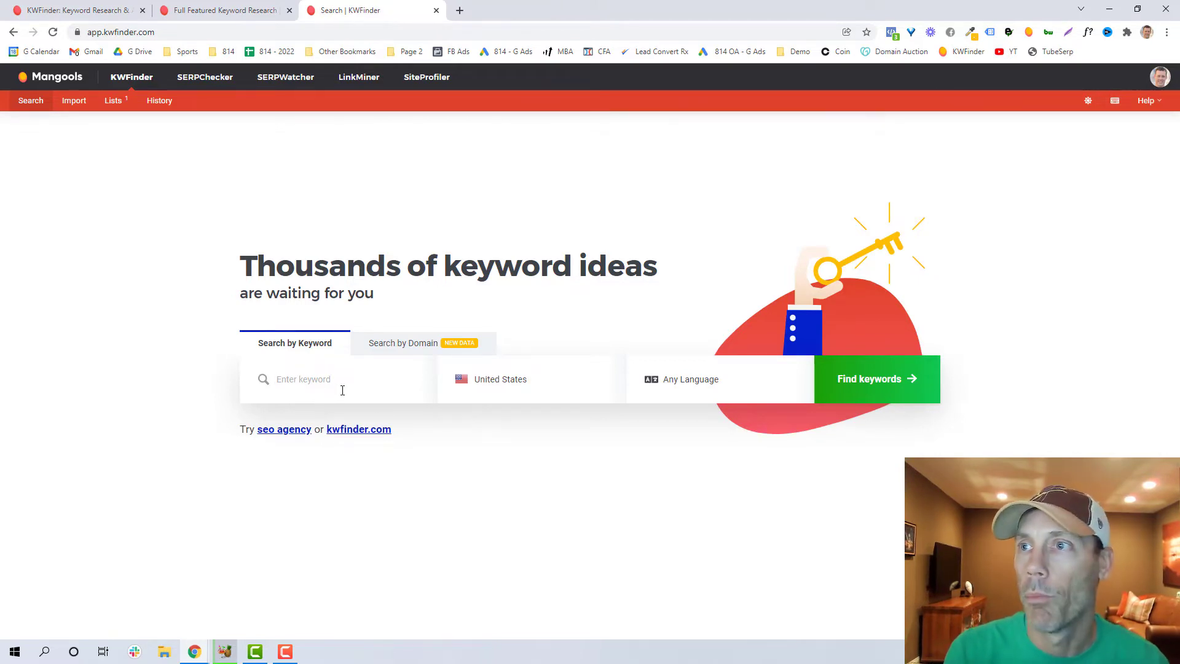
pyautogui.click(478, 380)
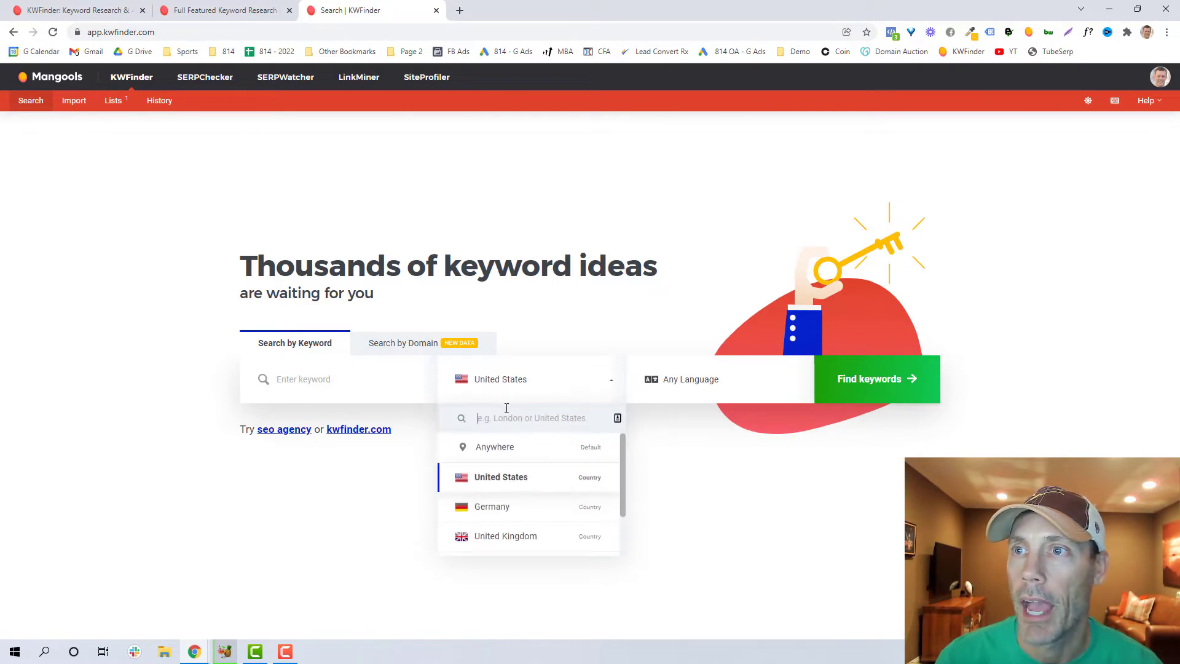
pyautogui.click(507, 449)
pyautogui.click(695, 385)
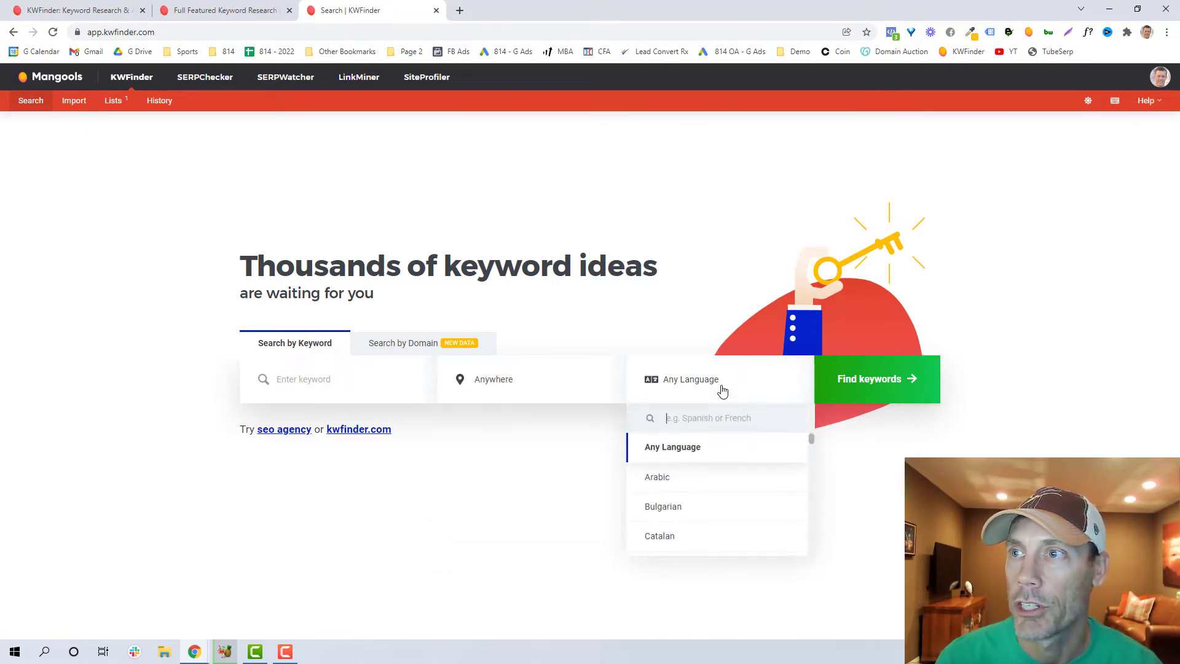
pyautogui.click(696, 392)
pyautogui.click(546, 388)
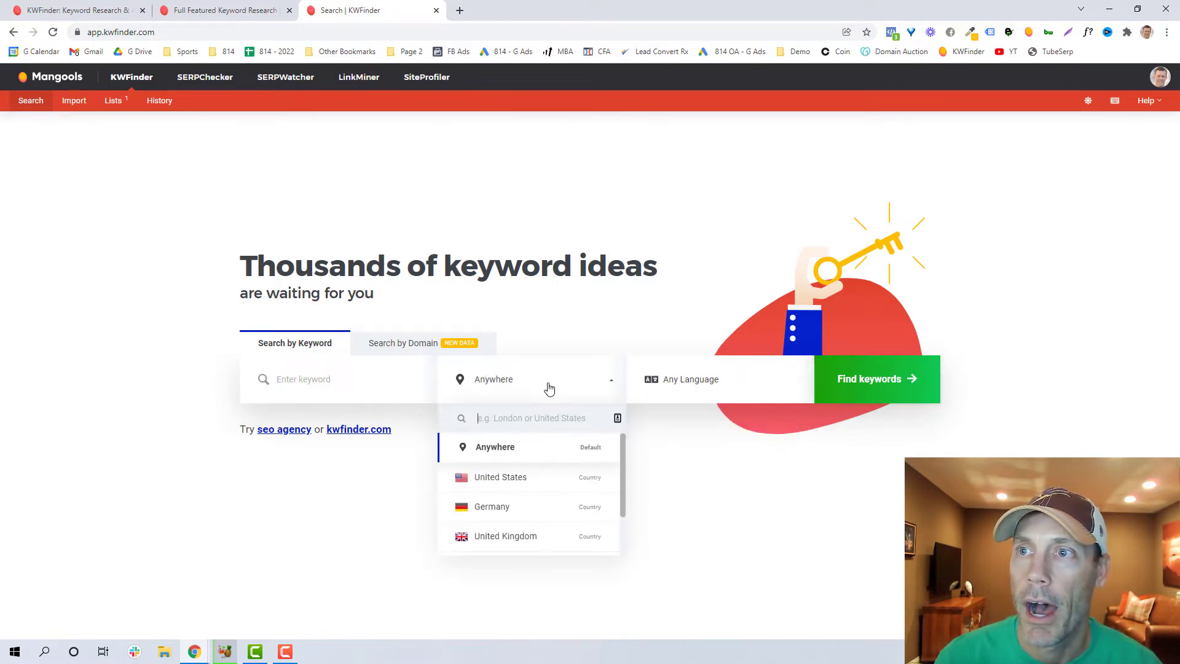
pyautogui.click(493, 478)
# Narrow the location to Philadelphia, PA, set English, and search for 'local seo agency'
pyautogui.click(530, 390)
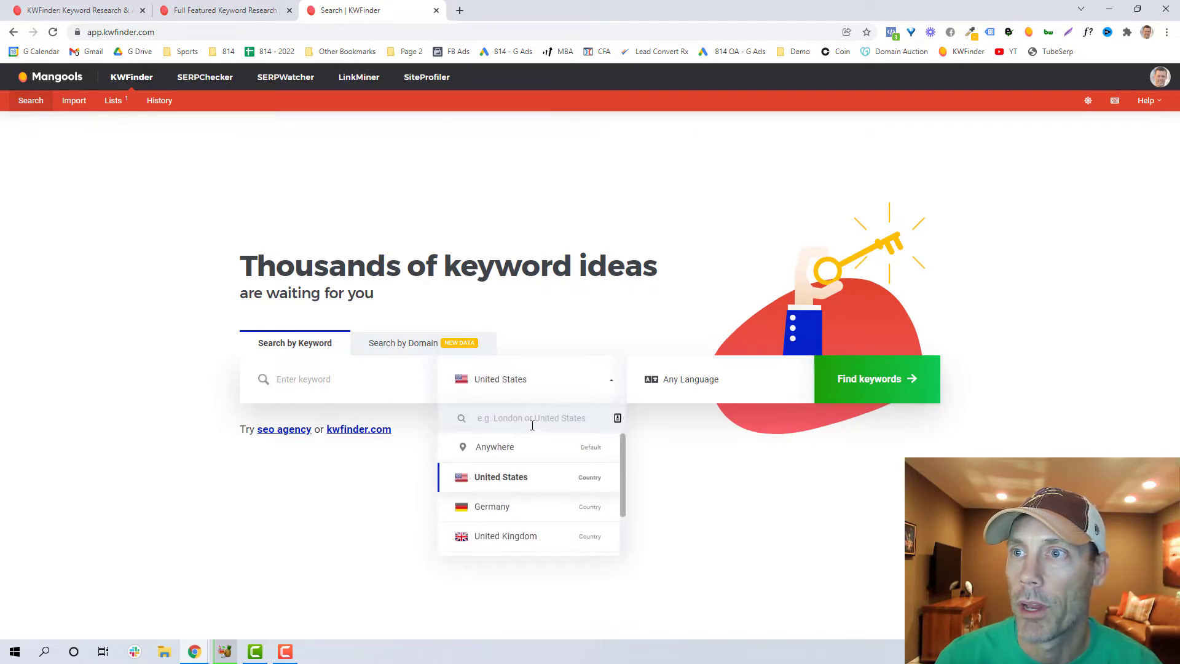
pyautogui.write('ph')
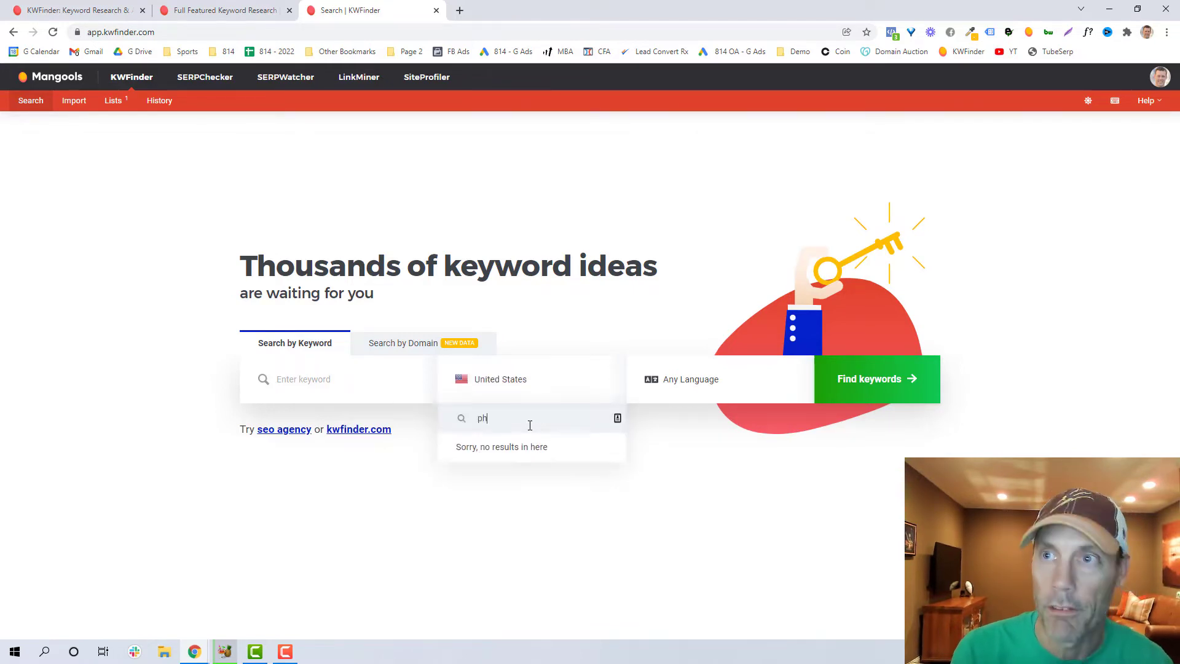
pyautogui.write('ilad')
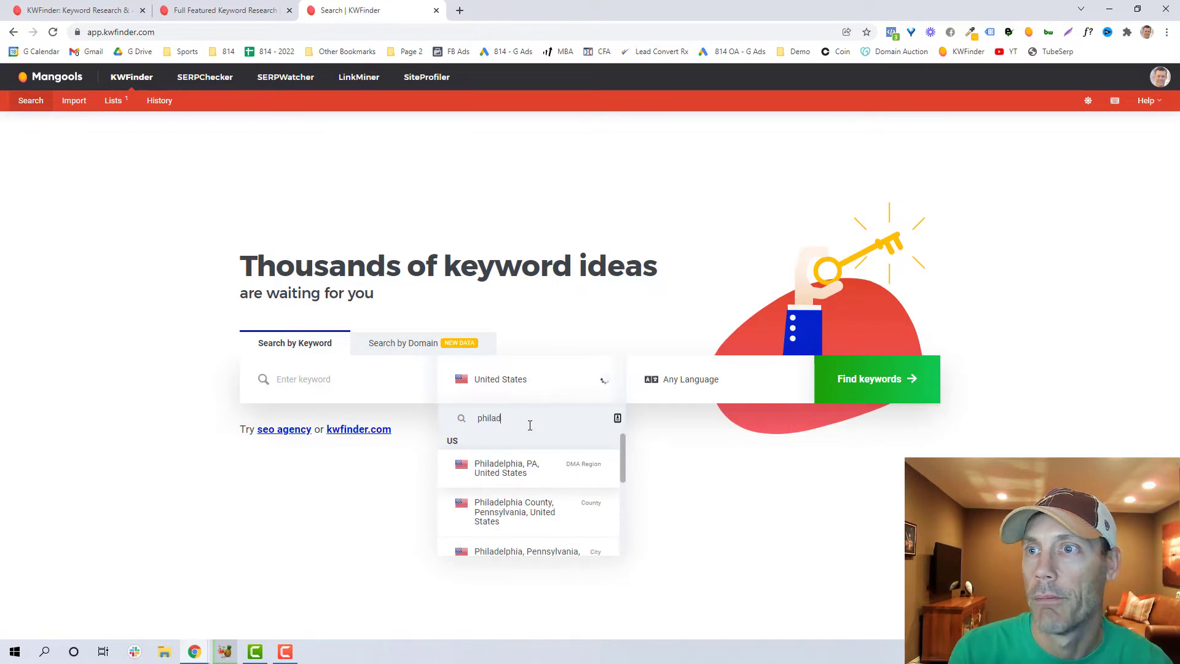
pyautogui.click(517, 471)
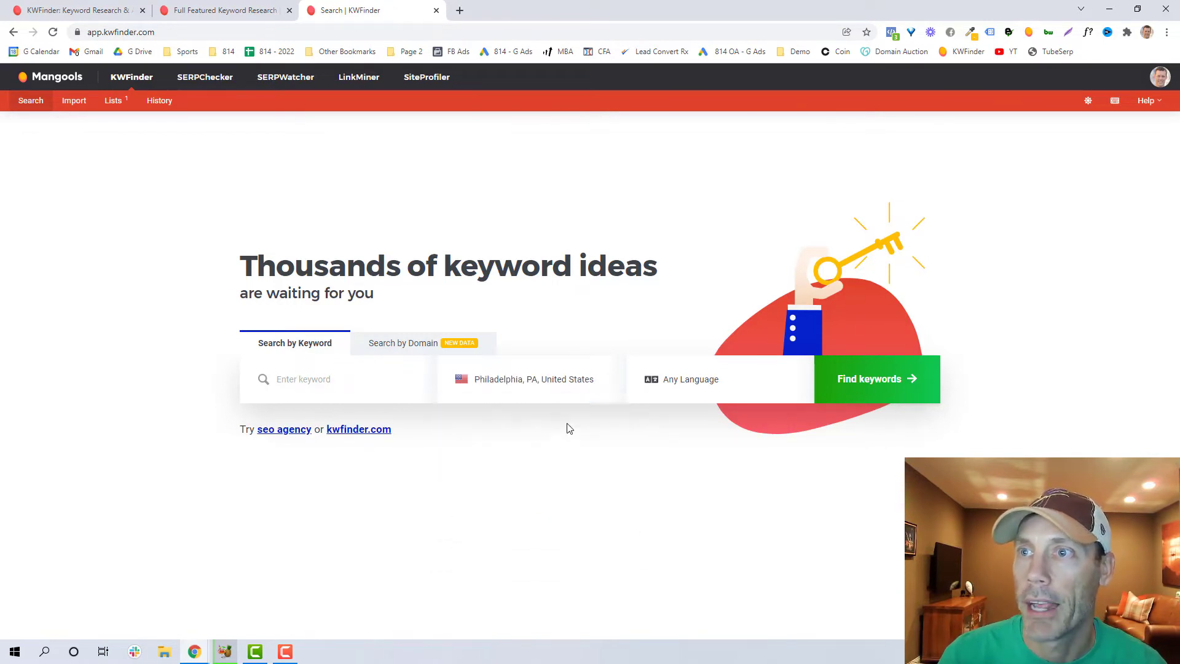
pyautogui.click(689, 392)
pyautogui.write('e')
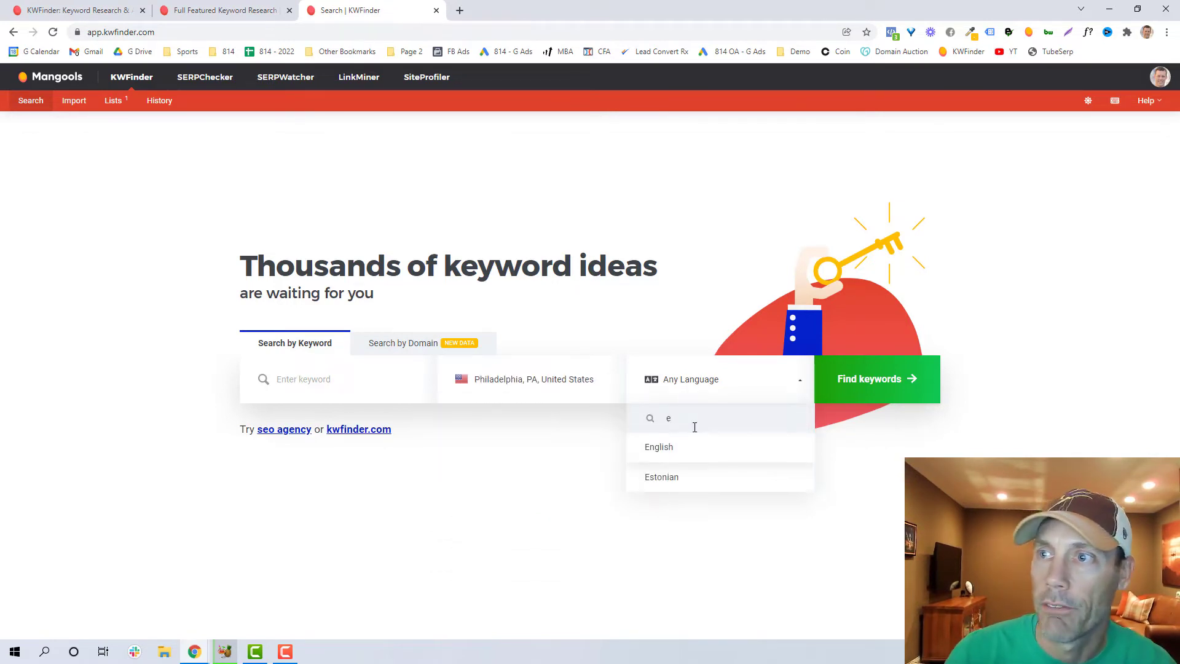
pyautogui.click(692, 451)
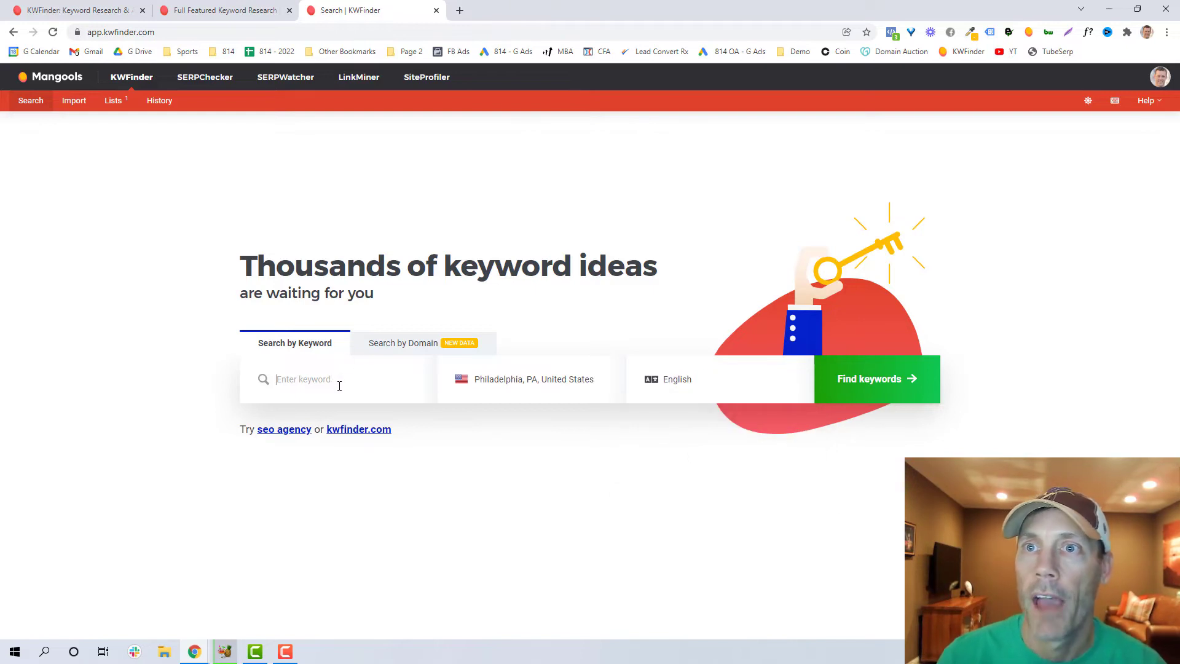
pyautogui.write('local seo agency')
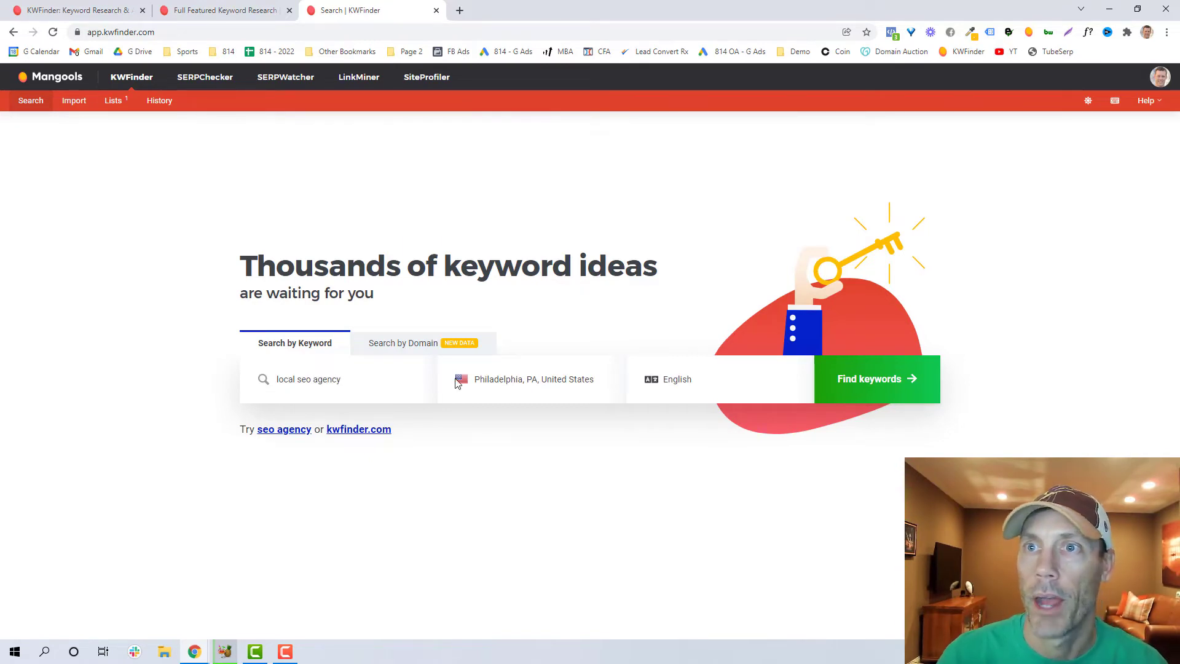
pyautogui.click(869, 392)
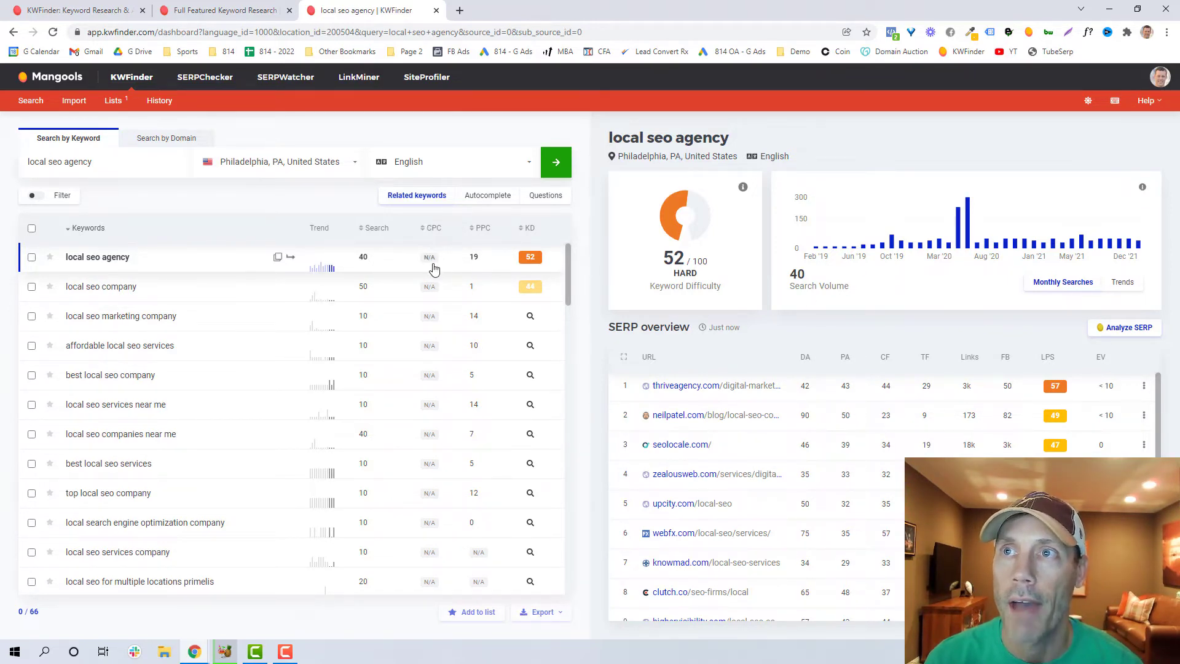
# Review the 'local seo agency' results: difficulty 52/100, search volume chart, 66 keywords and SERP overview
pyautogui.moveTo(438, 237)
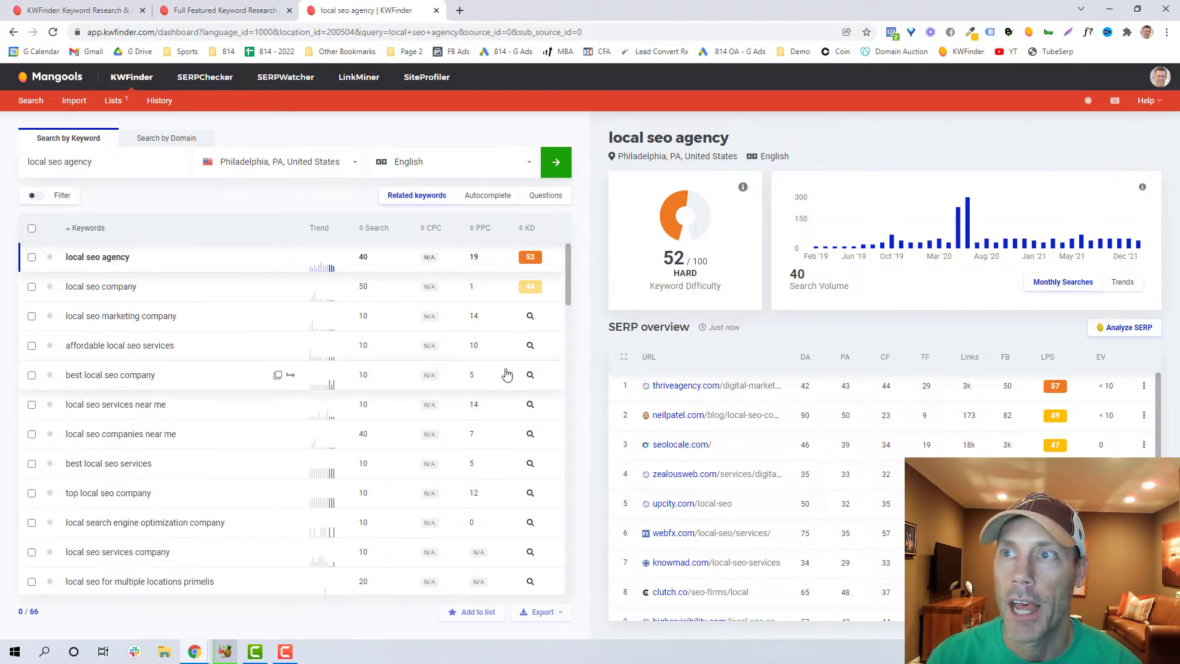
# Search related keywords for 'best local seo company' (KD 46) and sort them by search volume
pyautogui.click(531, 378)
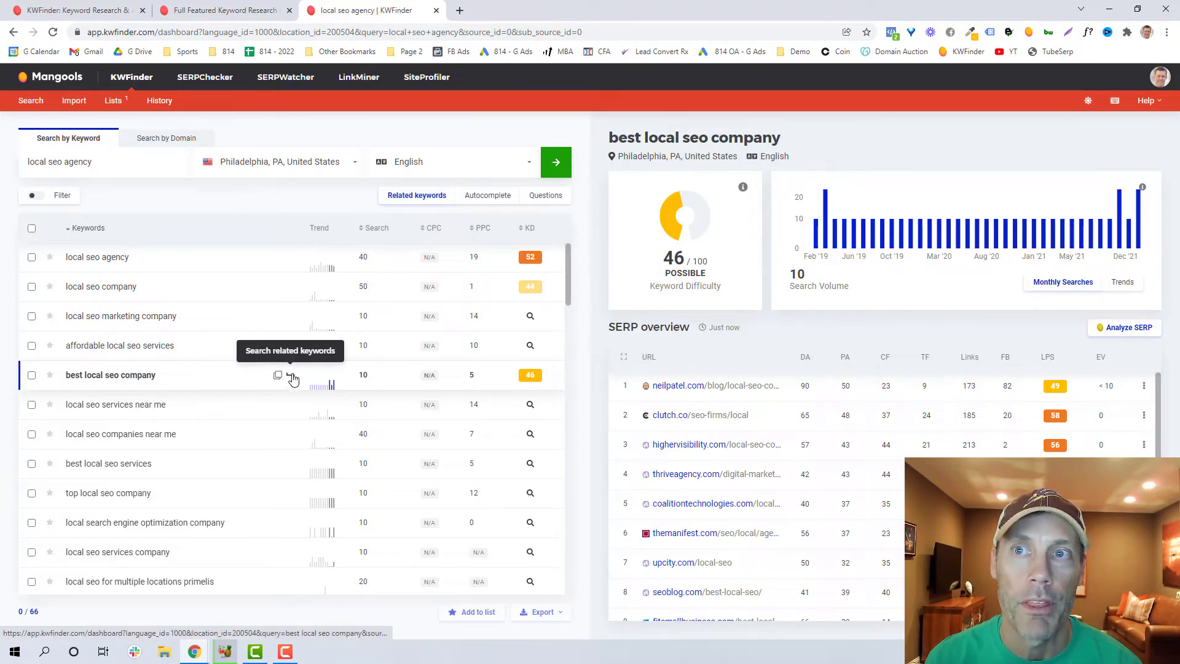
pyautogui.click(291, 377)
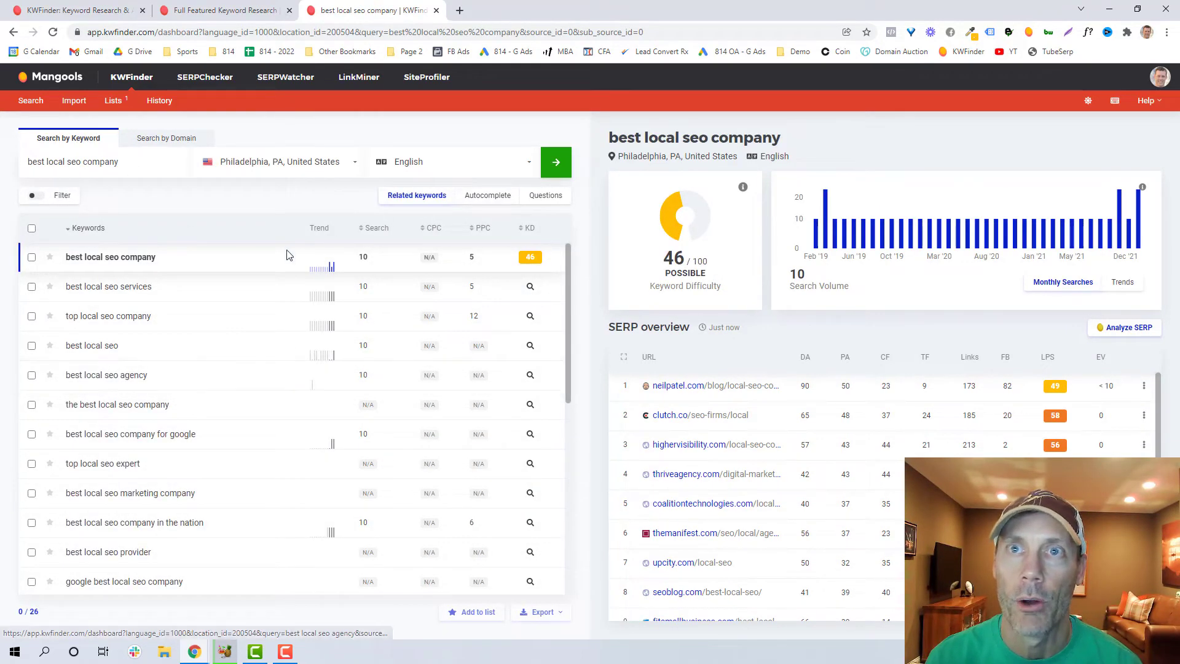
pyautogui.click(372, 228)
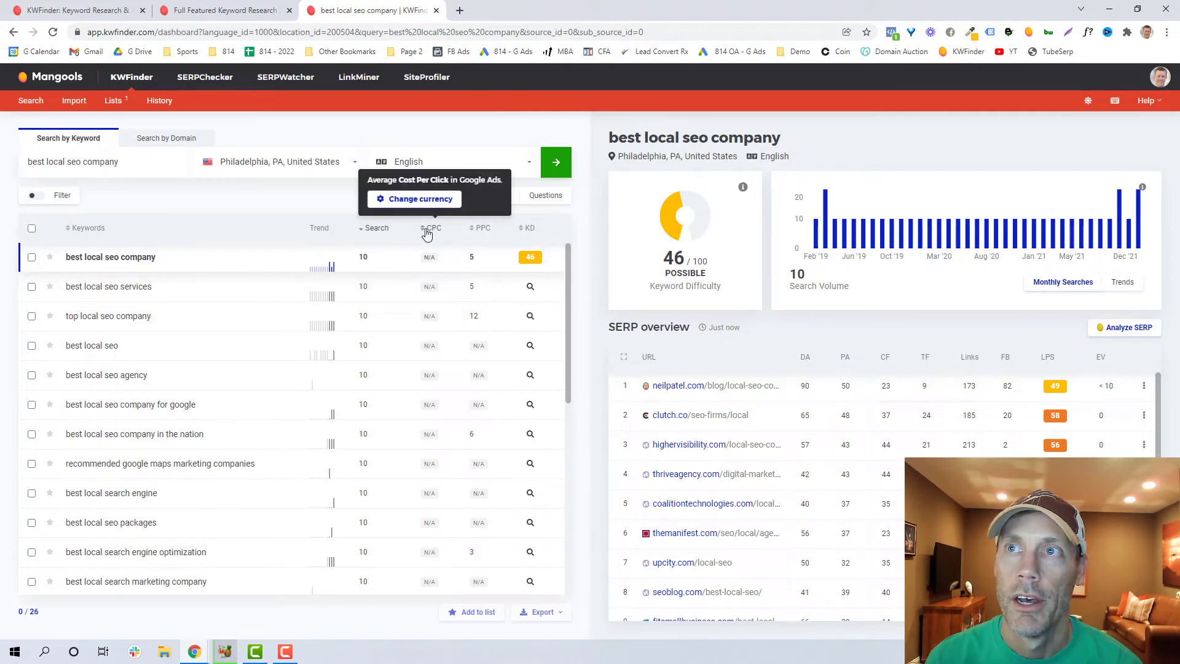
pyautogui.click(314, 163)
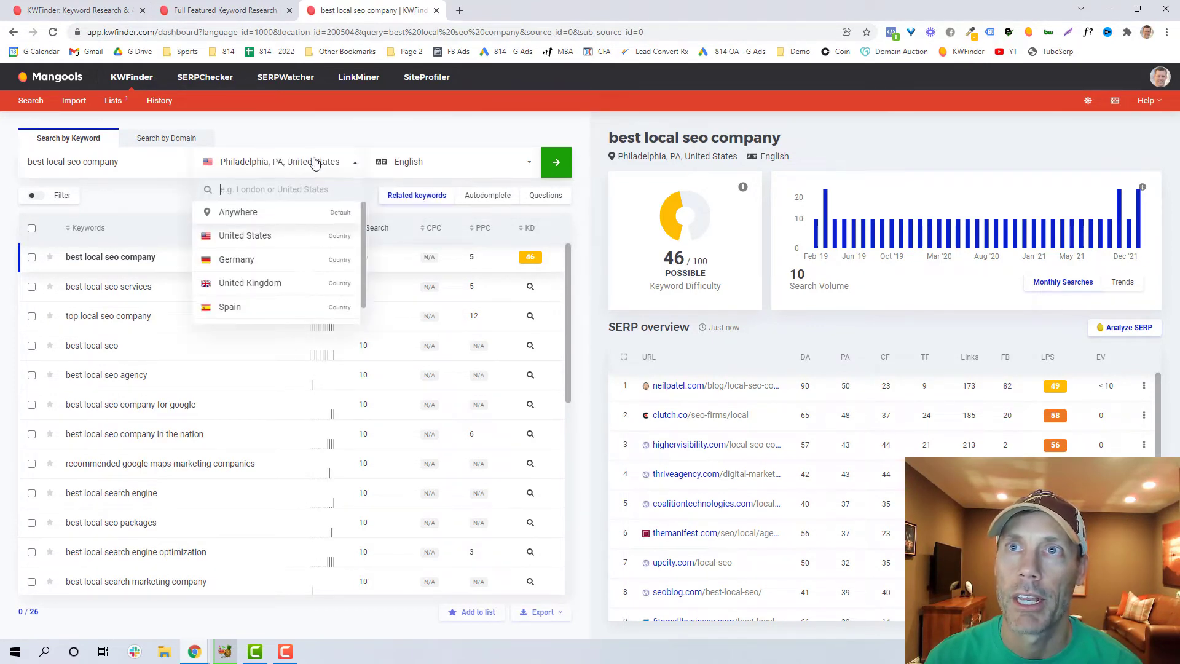
# Rerun 'best local seo company' for the United States and sort related keywords by ascending difficulty
pyautogui.click(261, 237)
pyautogui.click(567, 165)
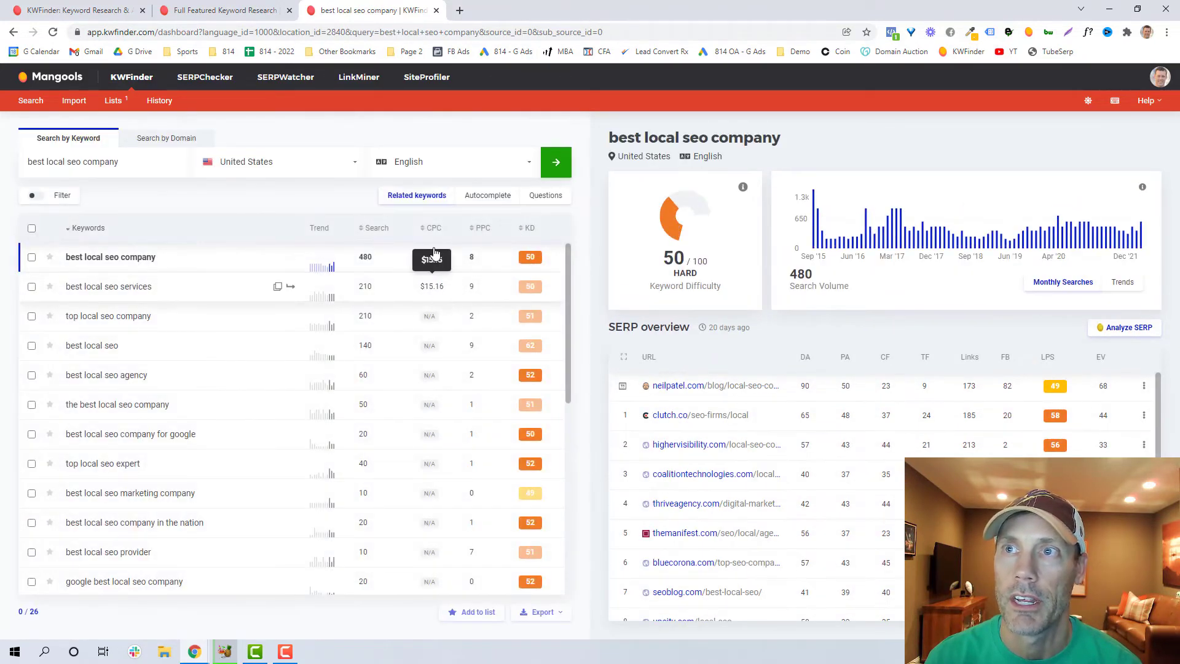
pyautogui.click(432, 228)
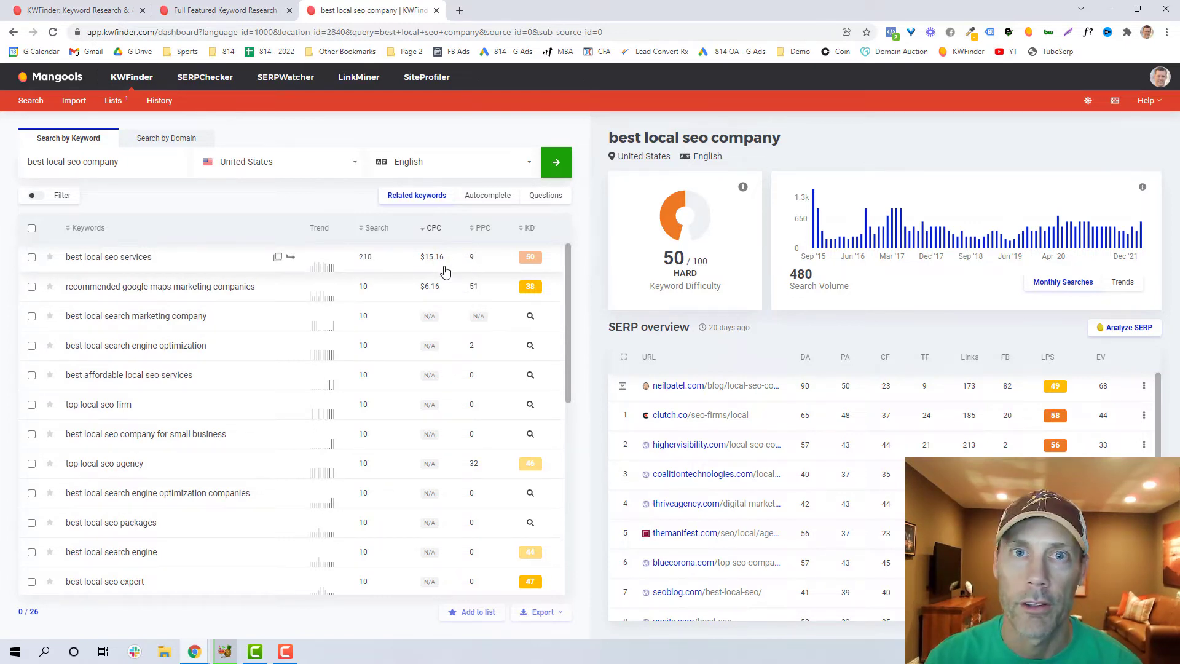
pyautogui.click(527, 229)
pyautogui.click(527, 232)
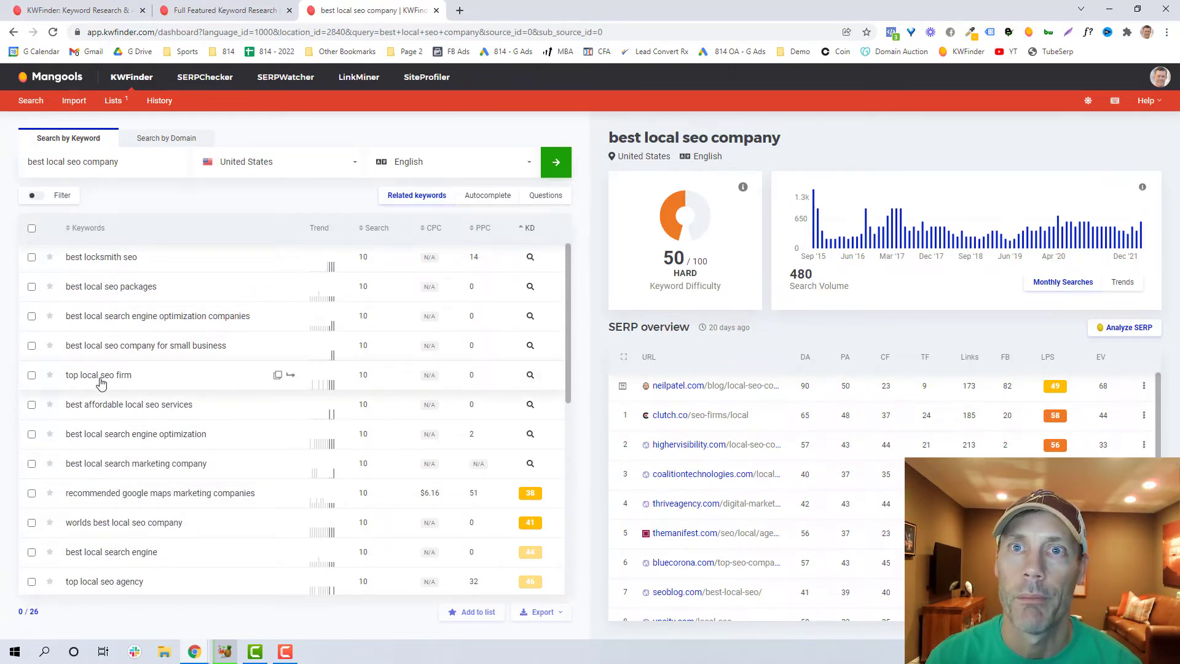
pyautogui.click(530, 375)
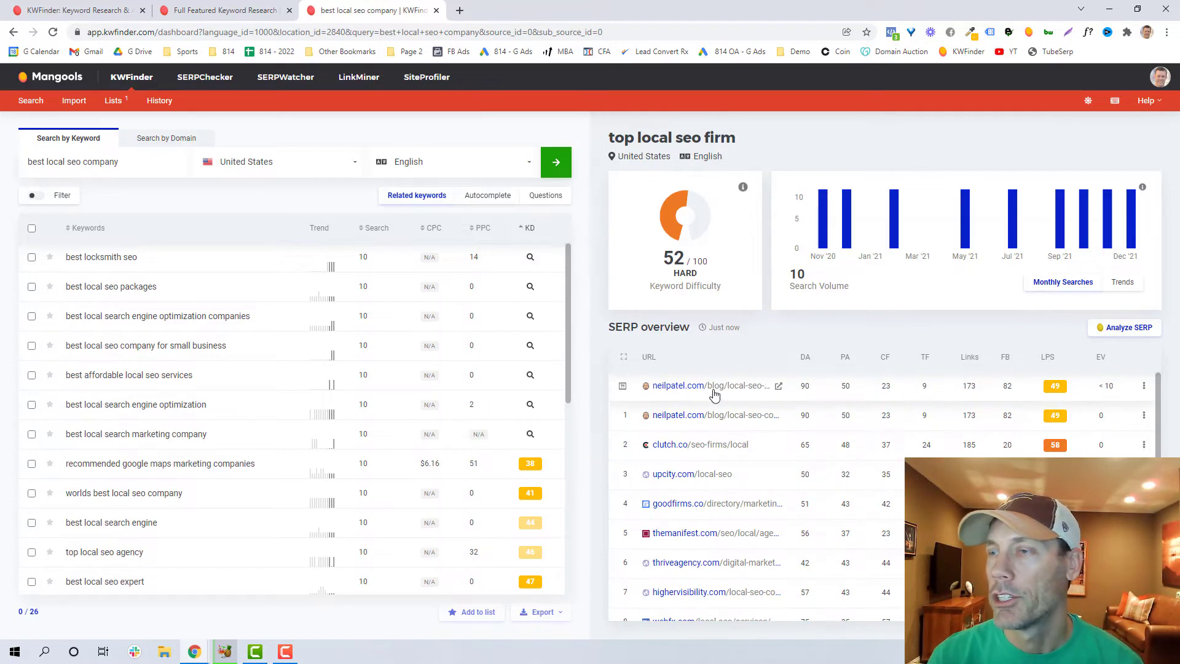
pyautogui.moveTo(809, 362)
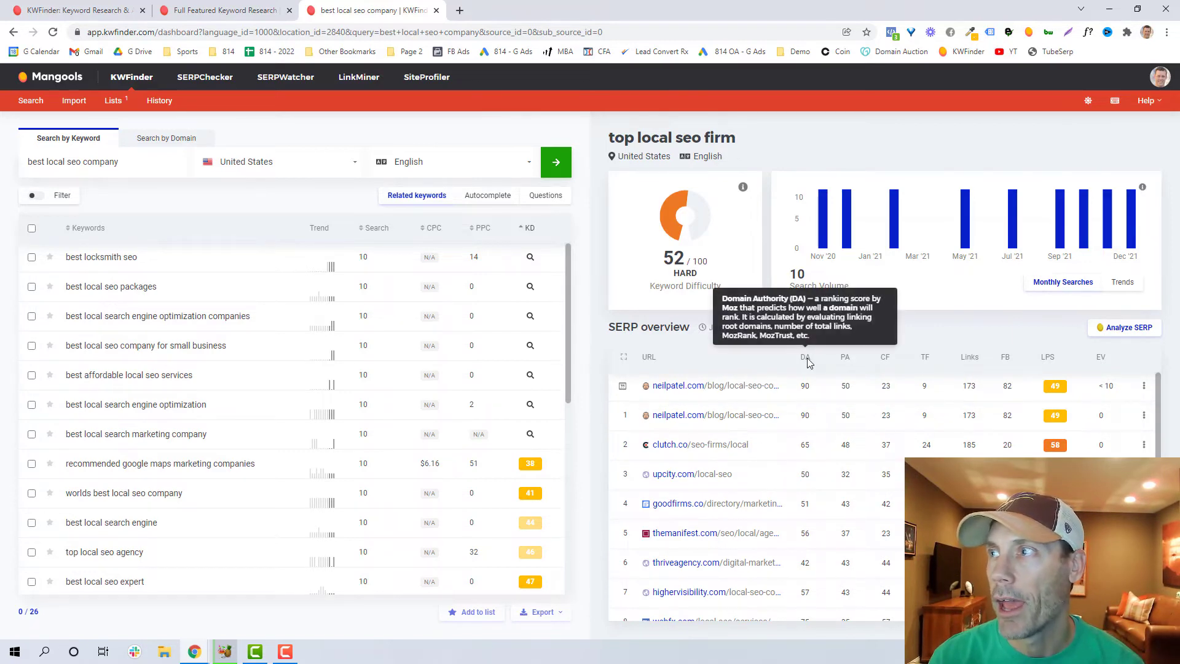
pyautogui.moveTo(849, 364)
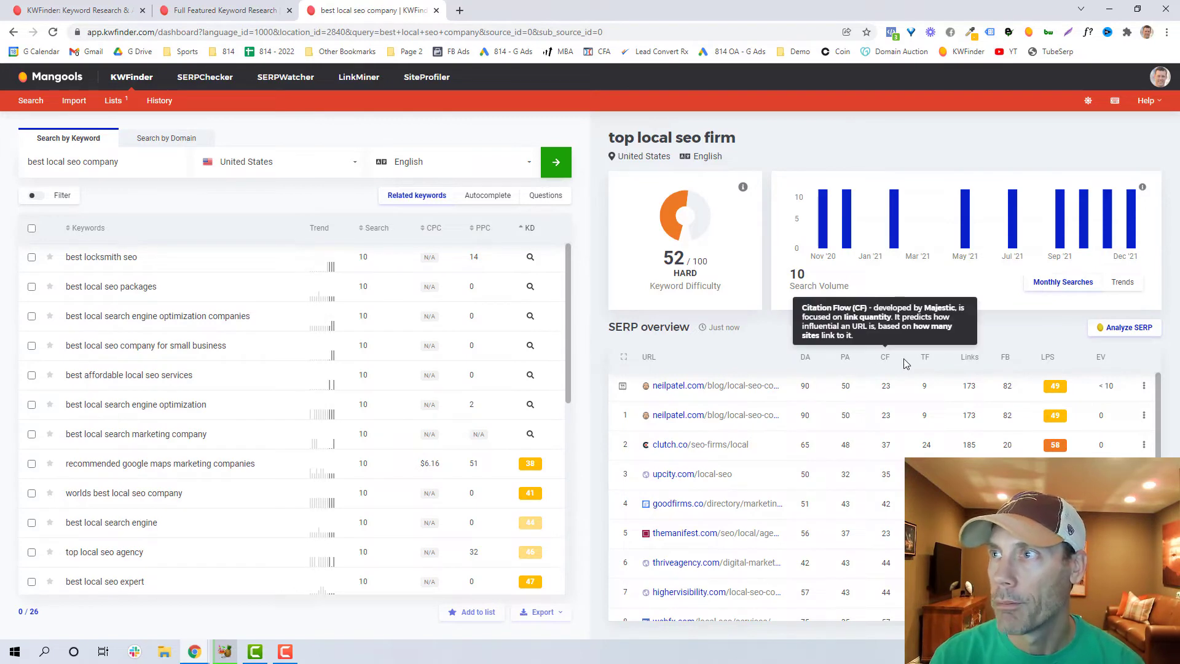
pyautogui.moveTo(926, 362)
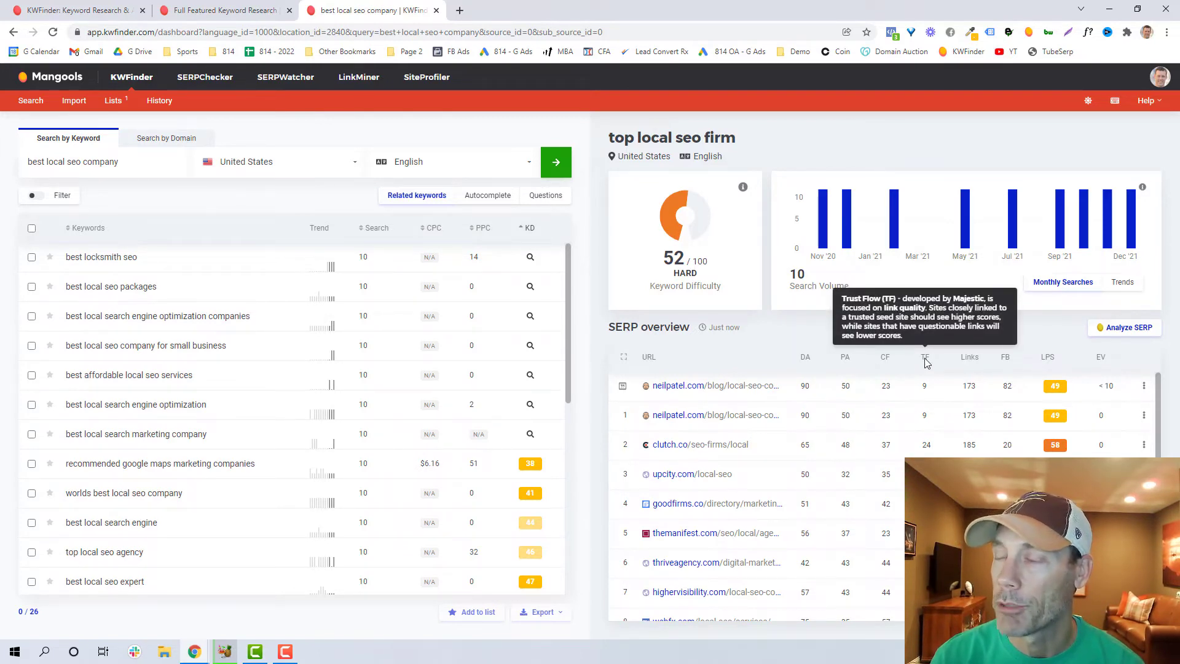
pyautogui.moveTo(1010, 365)
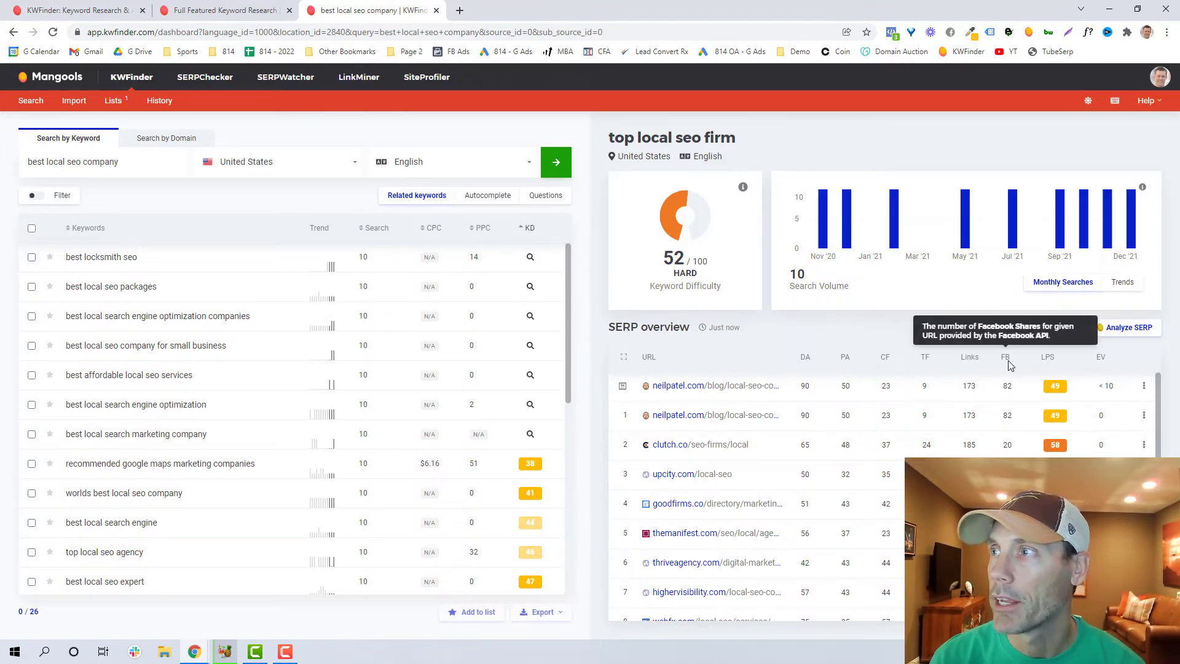
pyautogui.moveTo(1051, 366)
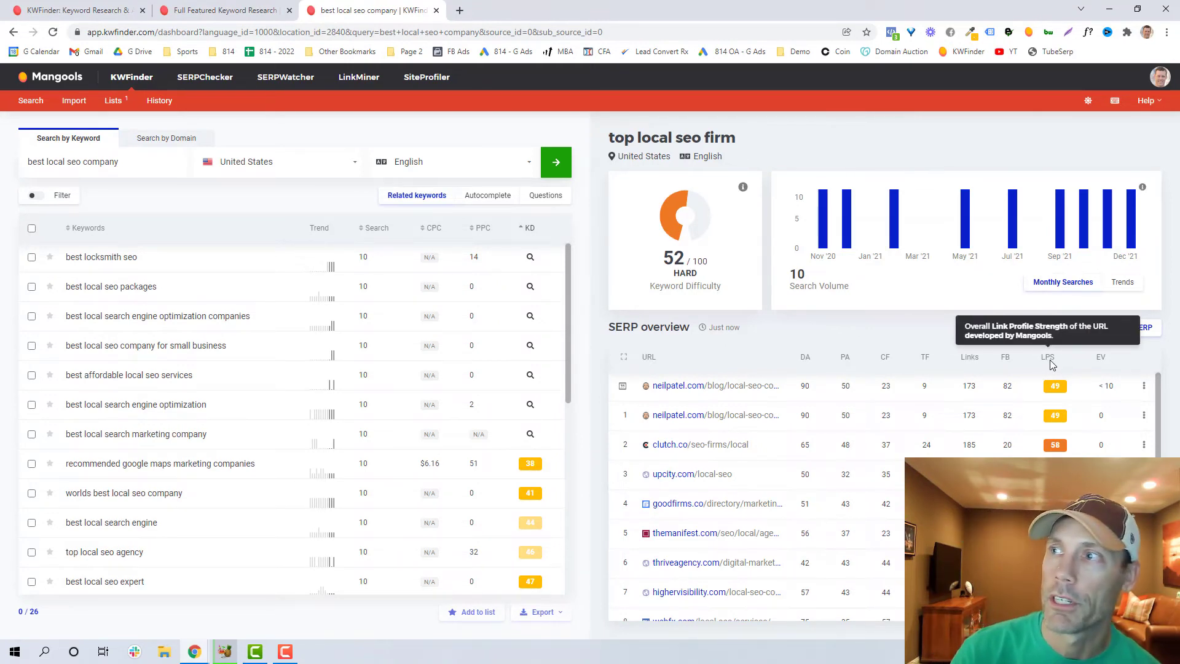
pyautogui.moveTo(1101, 359)
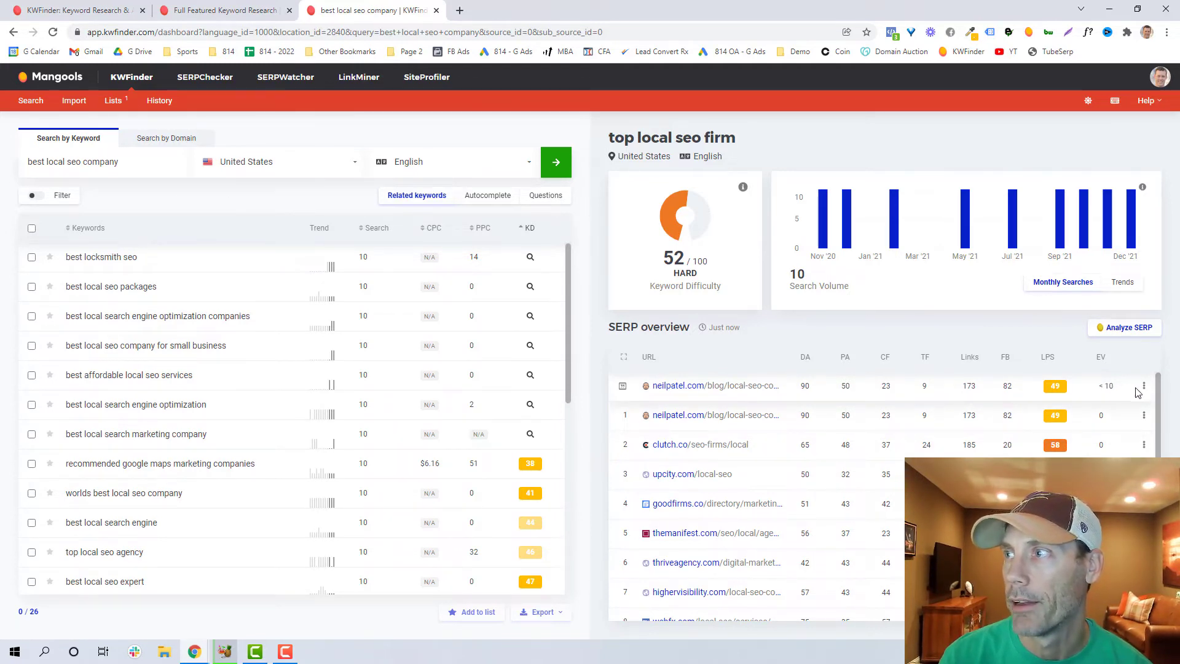
# Open 'top local seo firm' in SERPChecker: SEO difficulty 47/100, SERP Features Impact 3/5
pyautogui.click(1125, 327)
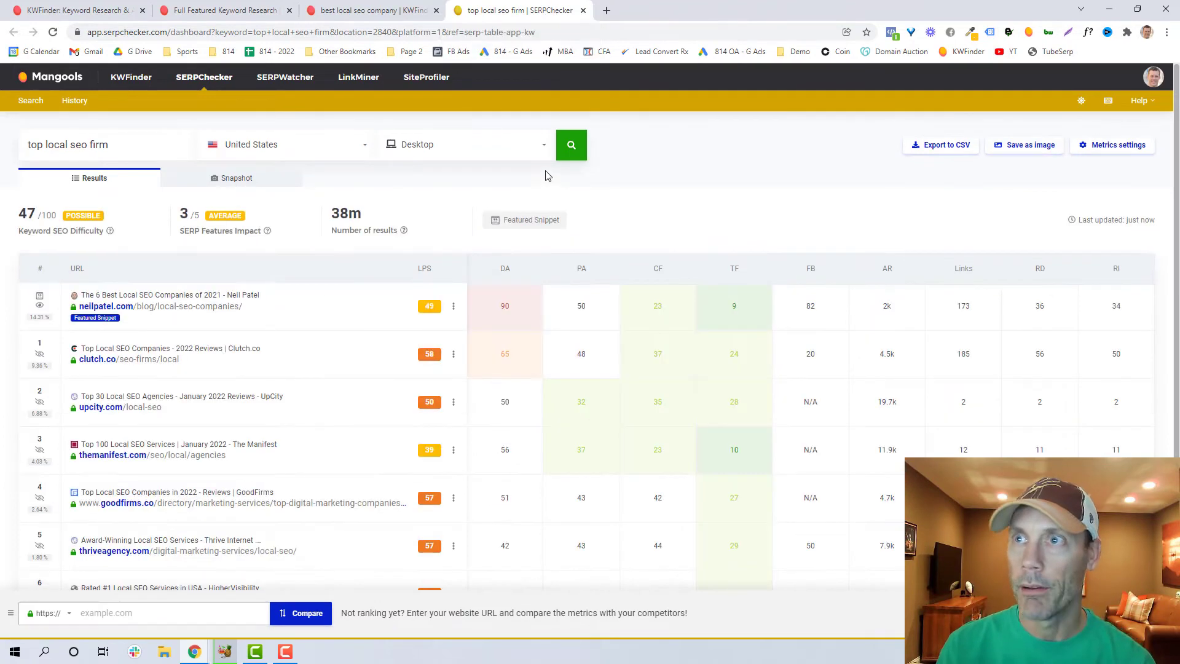
pyautogui.moveTo(503, 272)
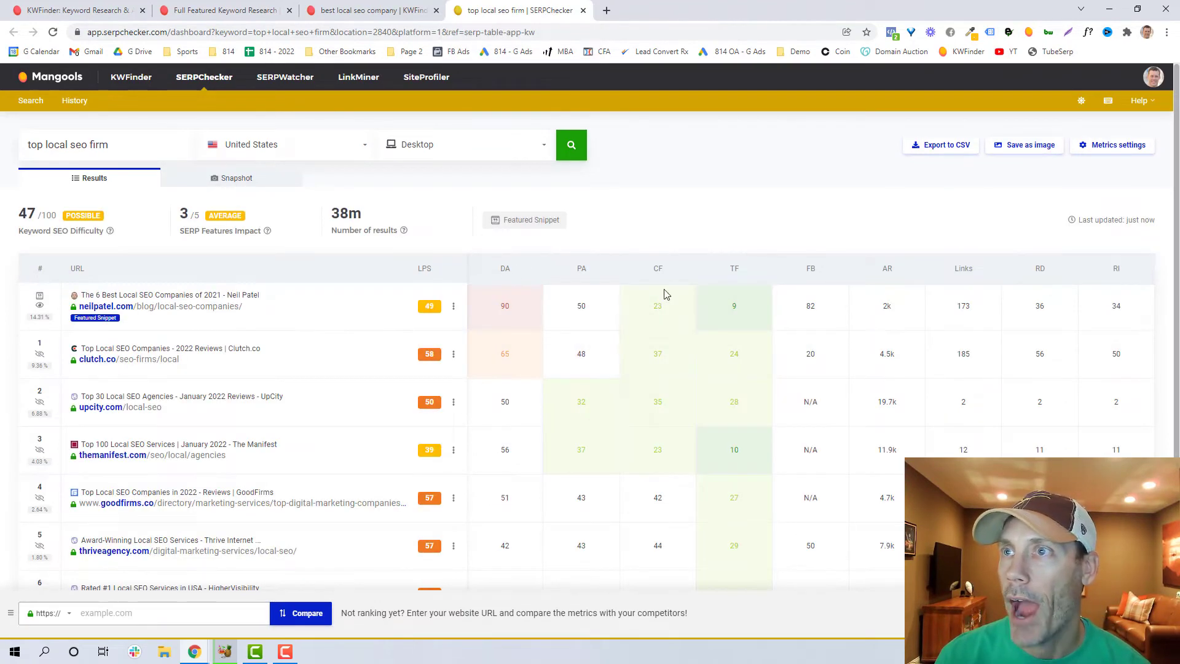
# Go back to the KWFinder tab and scroll the 'top local seo firm' SERP overview's top 10 results
pyautogui.click(393, 11)
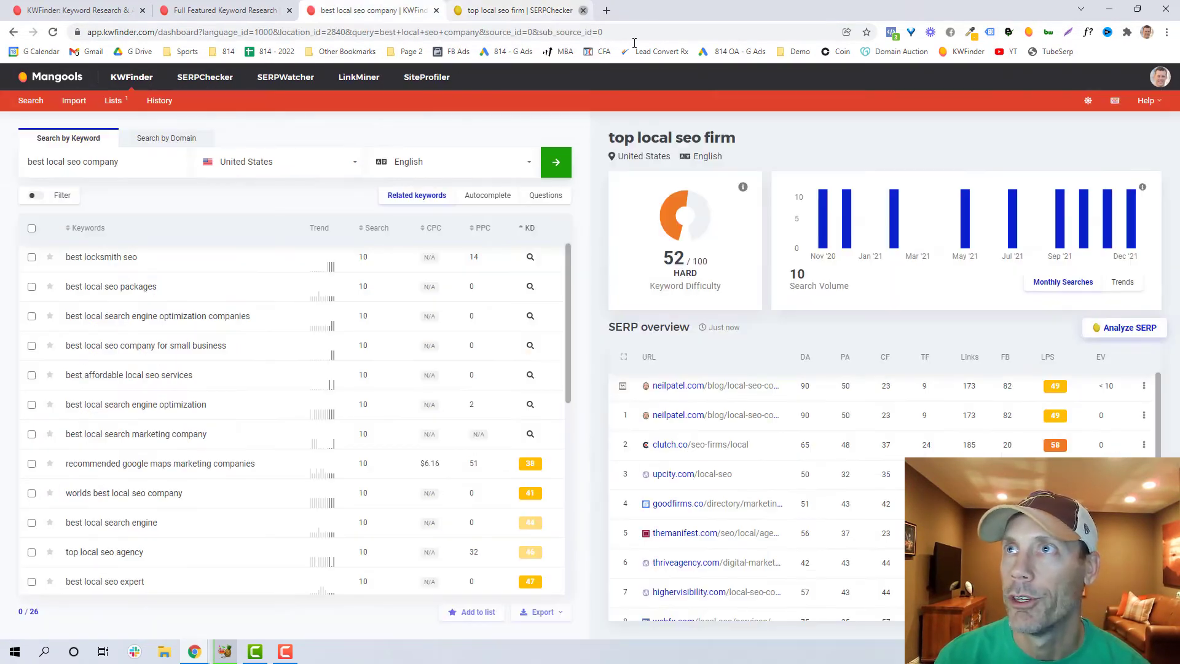
pyautogui.scroll(-3, 684, 376)
pyautogui.scroll(3, 802, 443)
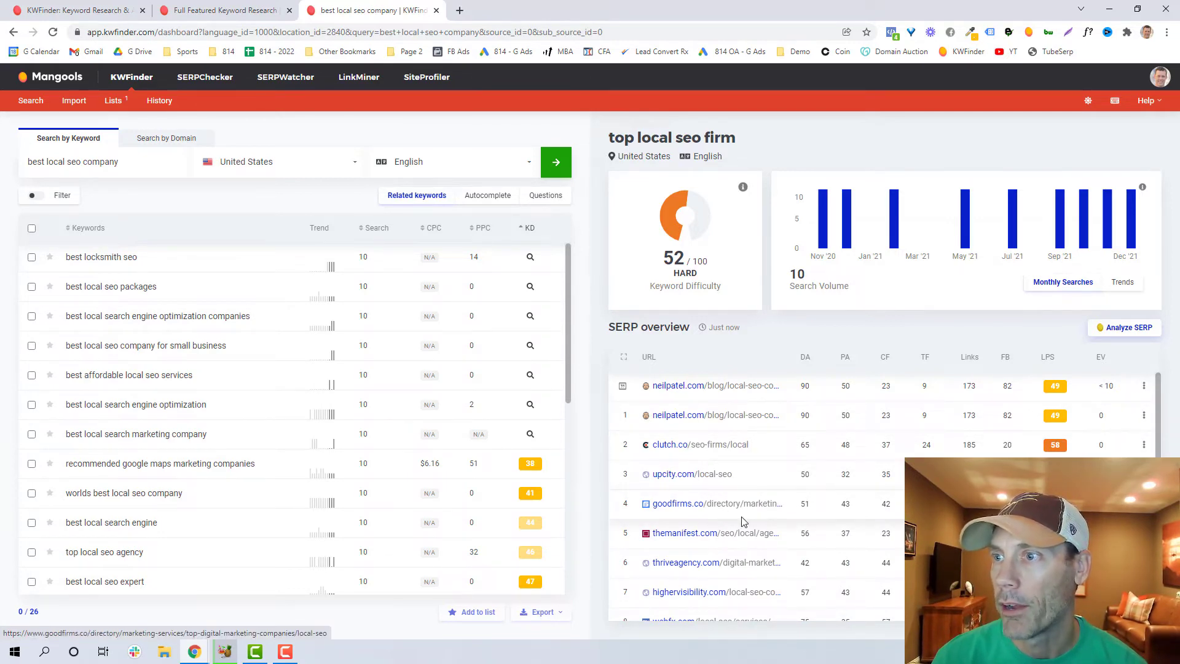
pyautogui.scroll(-1, 716, 516)
pyautogui.scroll(-1, 744, 517)
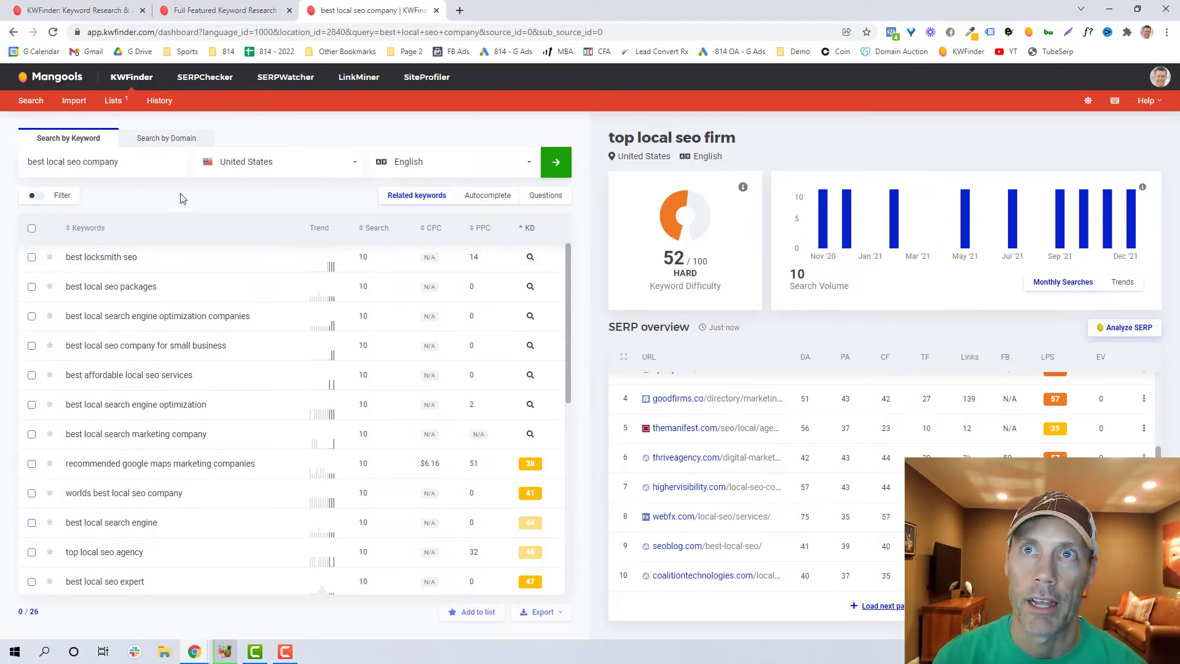
# Enter highervisibility.com in Search by Domain with United States as the location
pyautogui.click(171, 142)
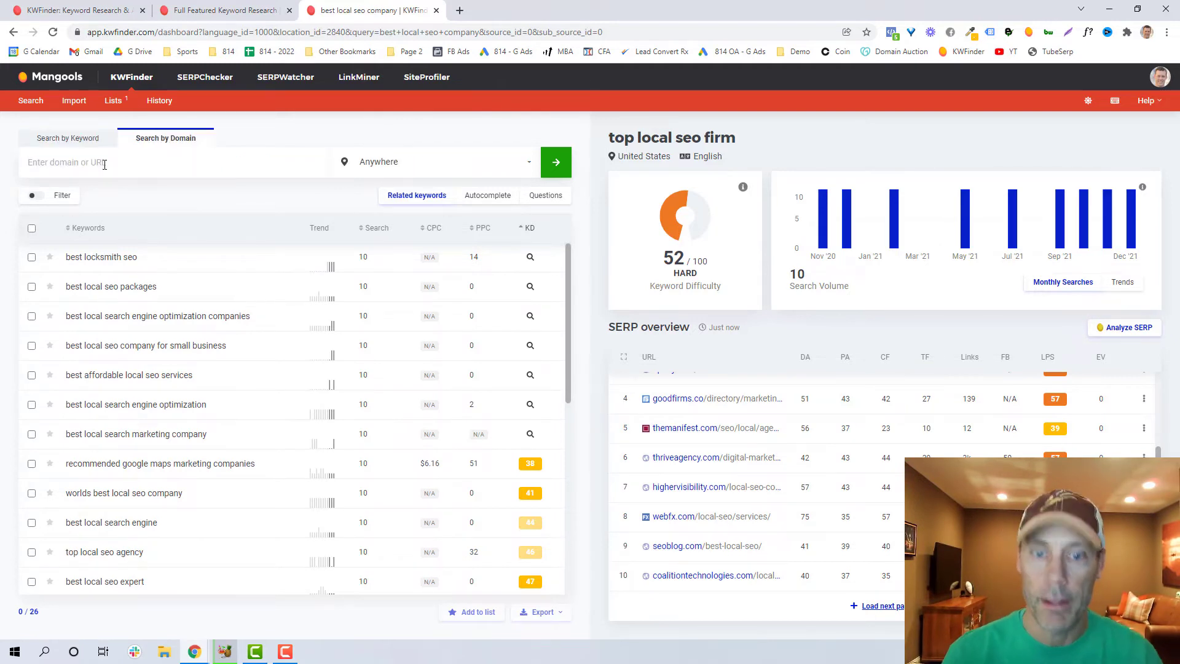
pyautogui.write('highervisibility.com')
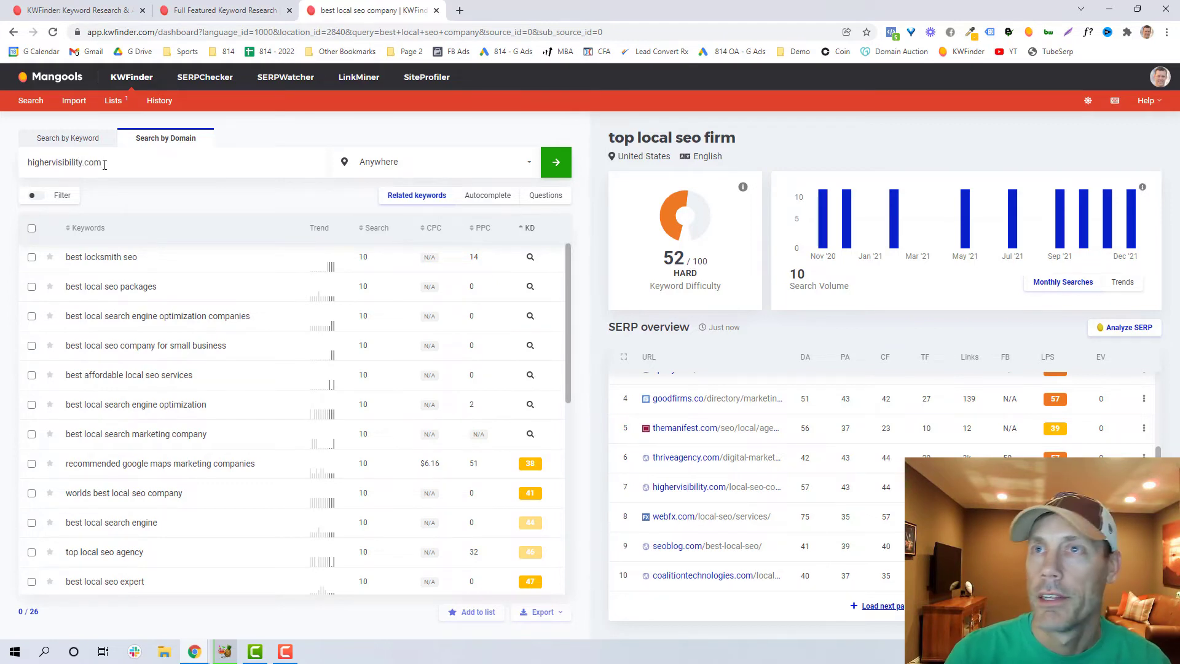
pyautogui.click(393, 177)
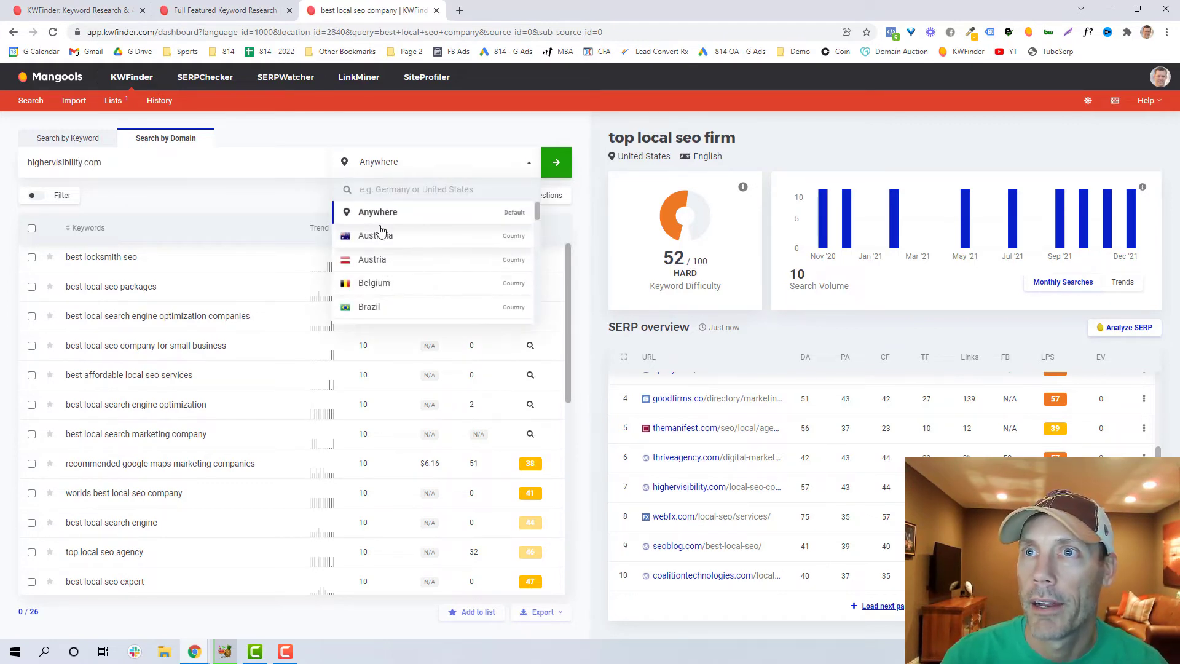
pyautogui.write('un')
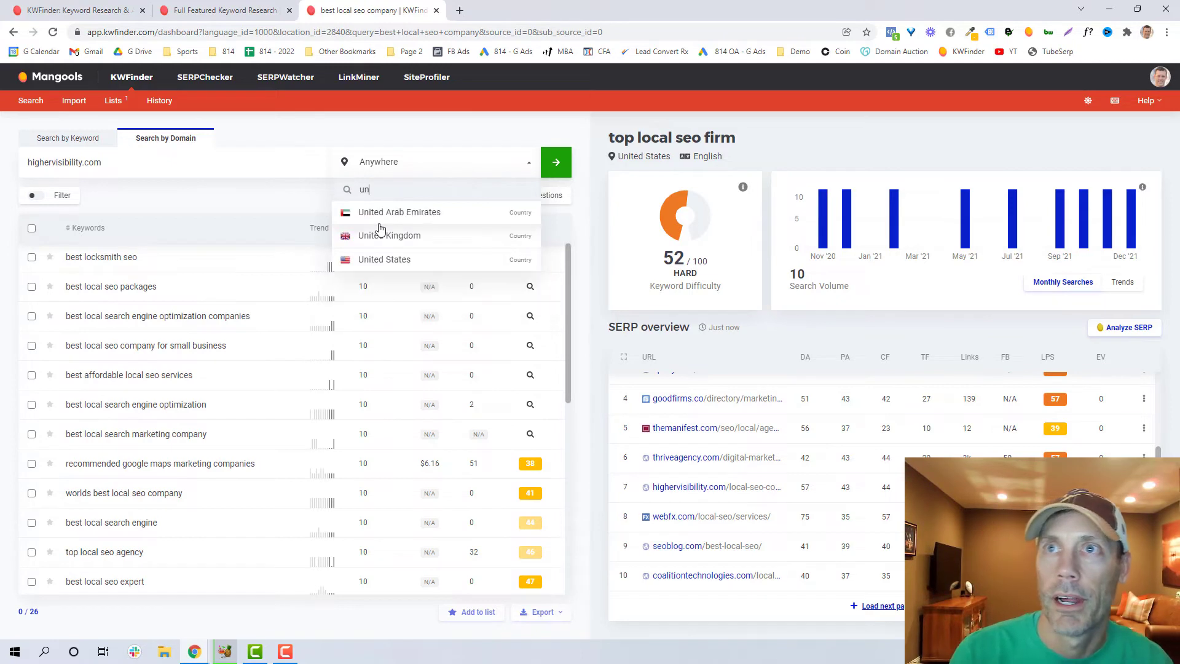
pyautogui.click(384, 259)
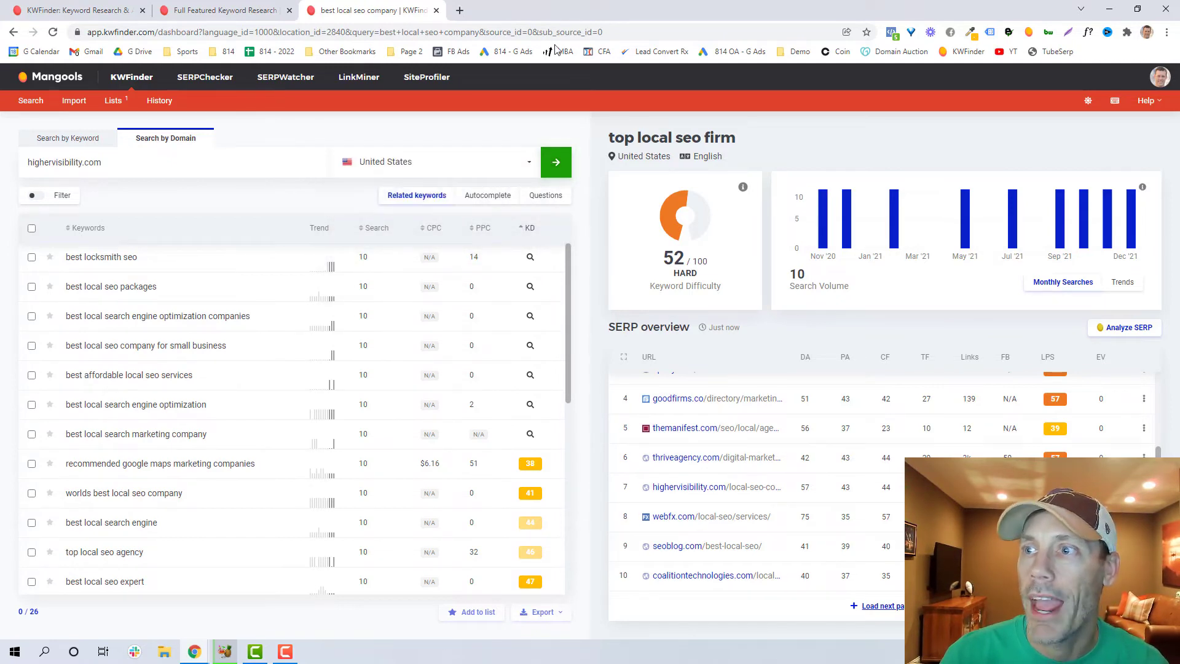
# Run the highervisibility.com domain search, then sort its 25 keywords by position, search volume and EV
pyautogui.click(556, 163)
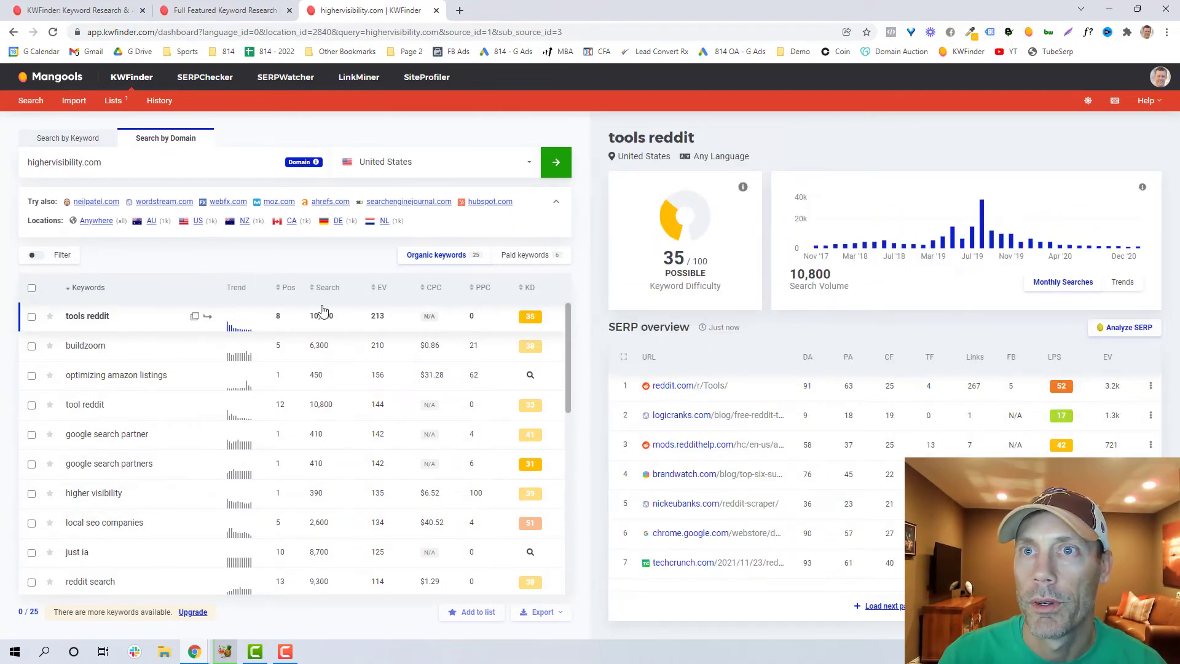
pyautogui.click(286, 289)
pyautogui.click(286, 289)
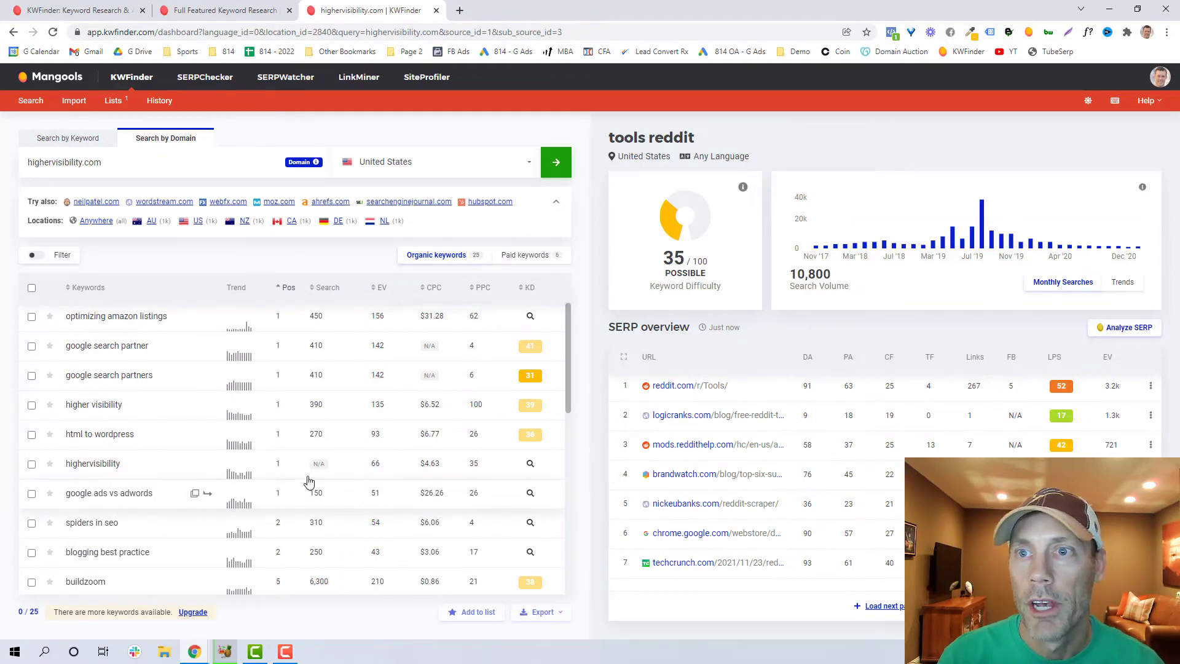
pyautogui.scroll(-2, 365, 523)
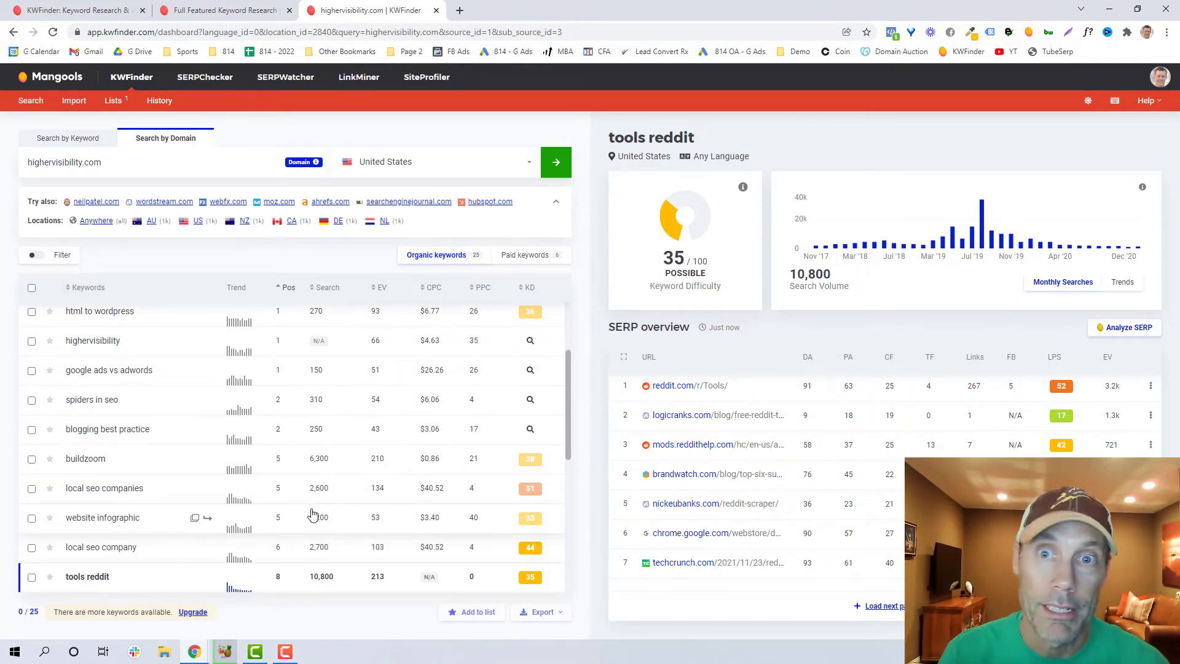
pyautogui.click(320, 289)
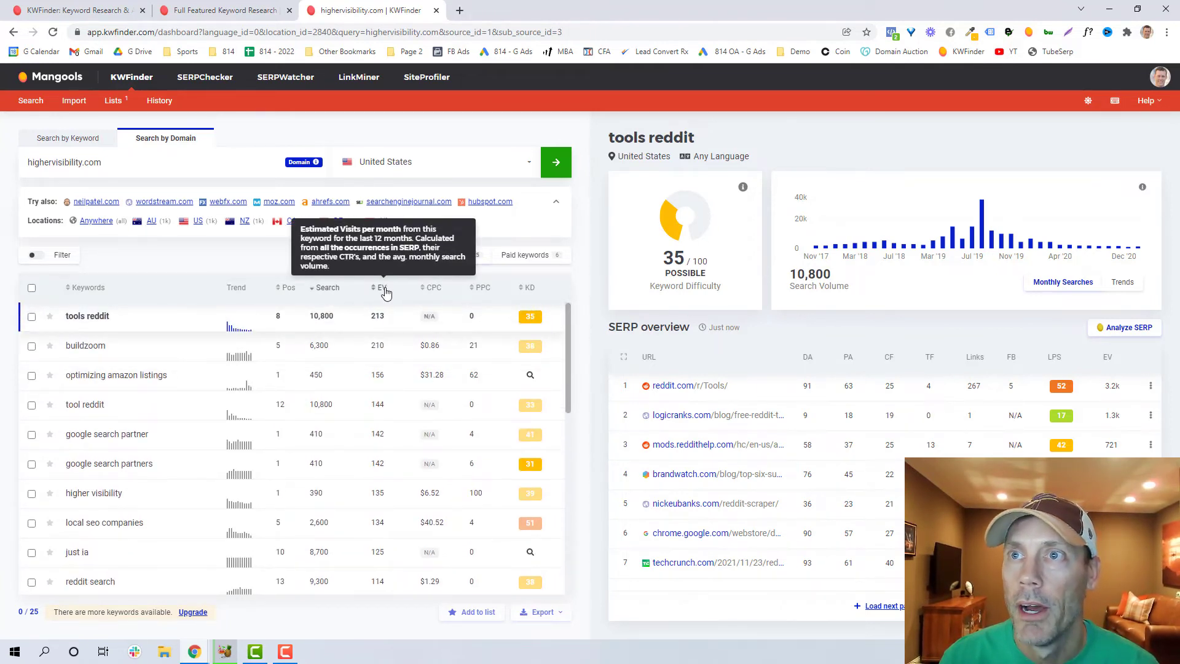
pyautogui.click(384, 291)
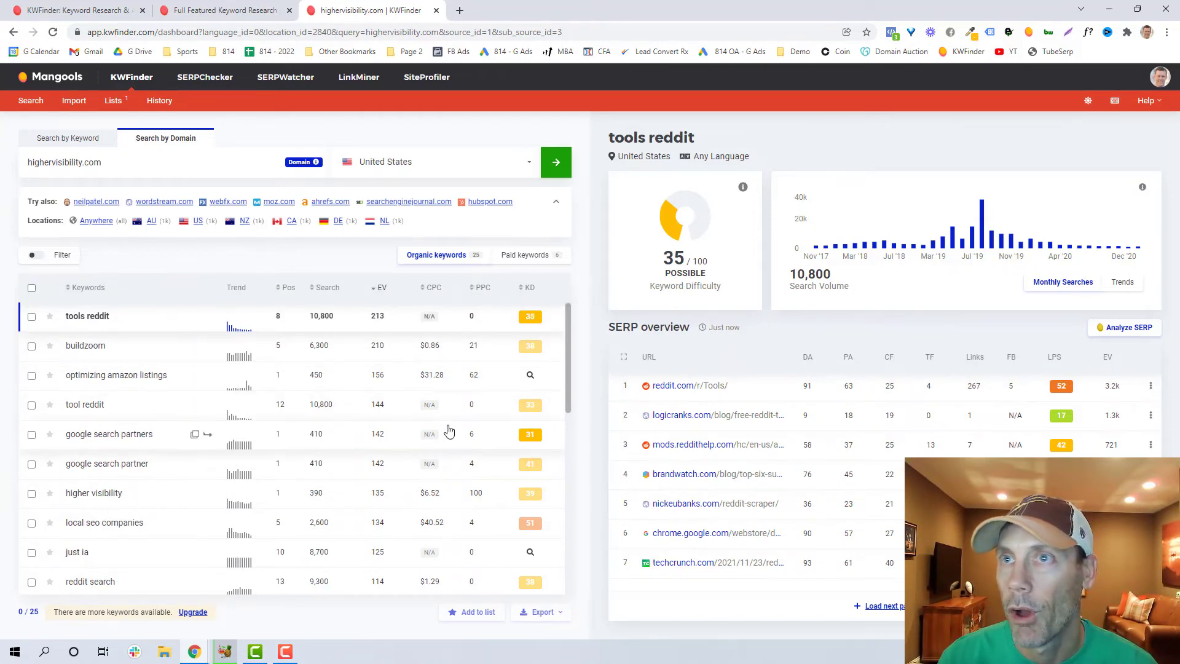
pyautogui.moveTo(133, 171); pyautogui.dragTo(19, 167)
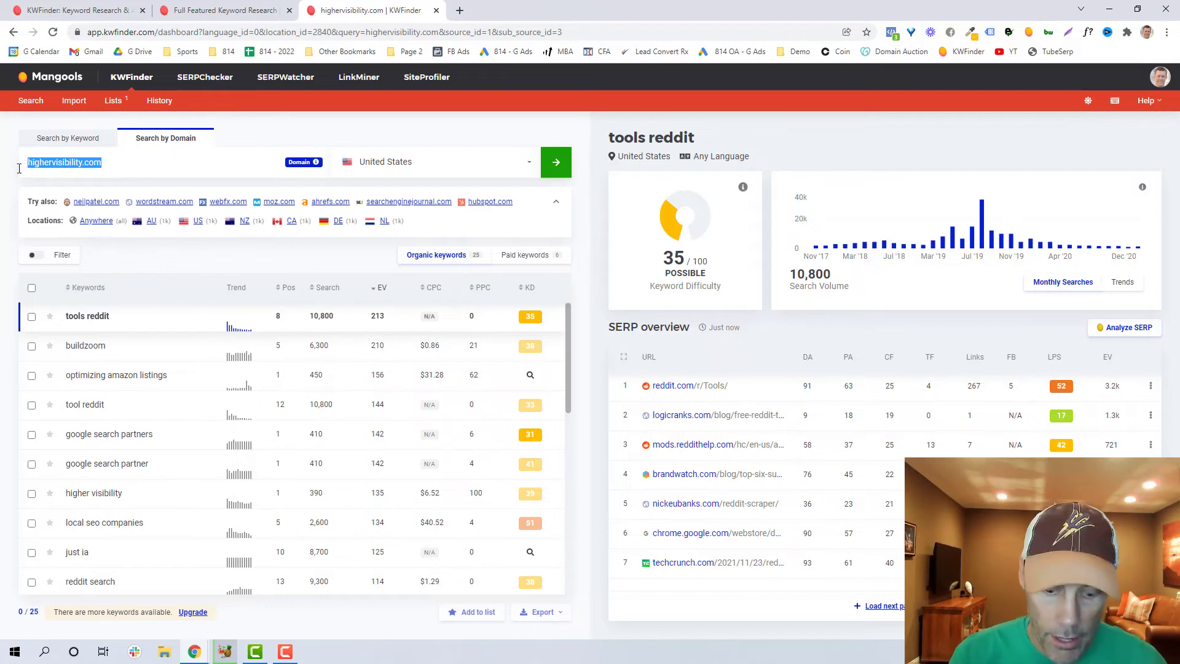
pyautogui.write('loca')
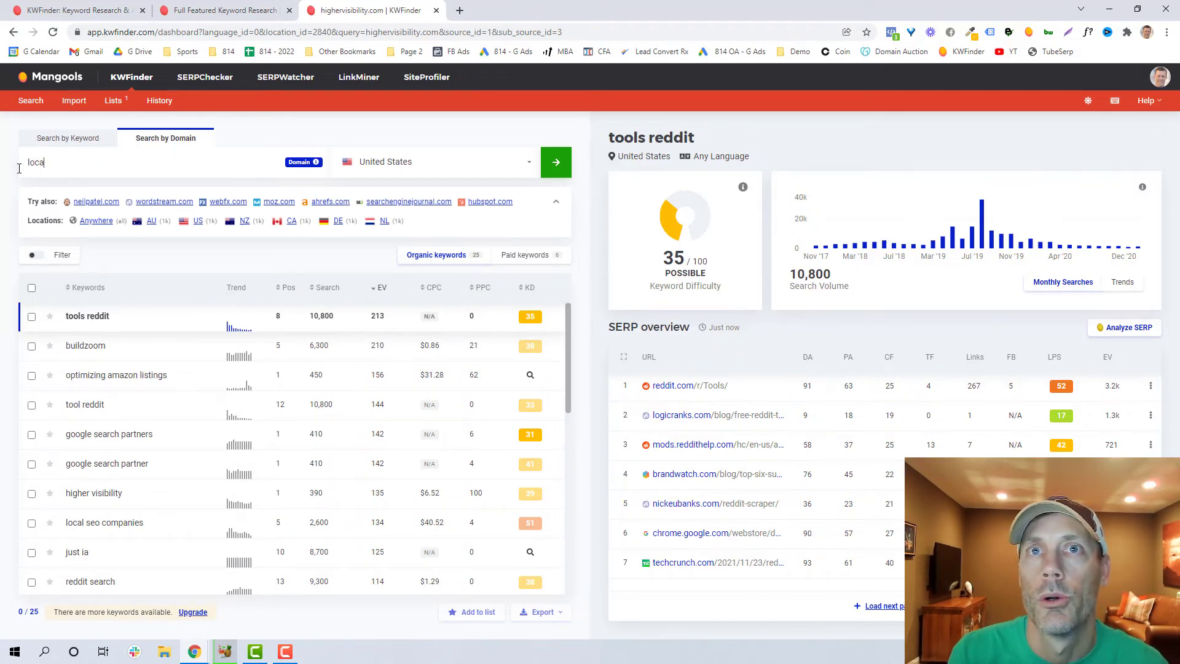
pyautogui.write('l seo for dentists')
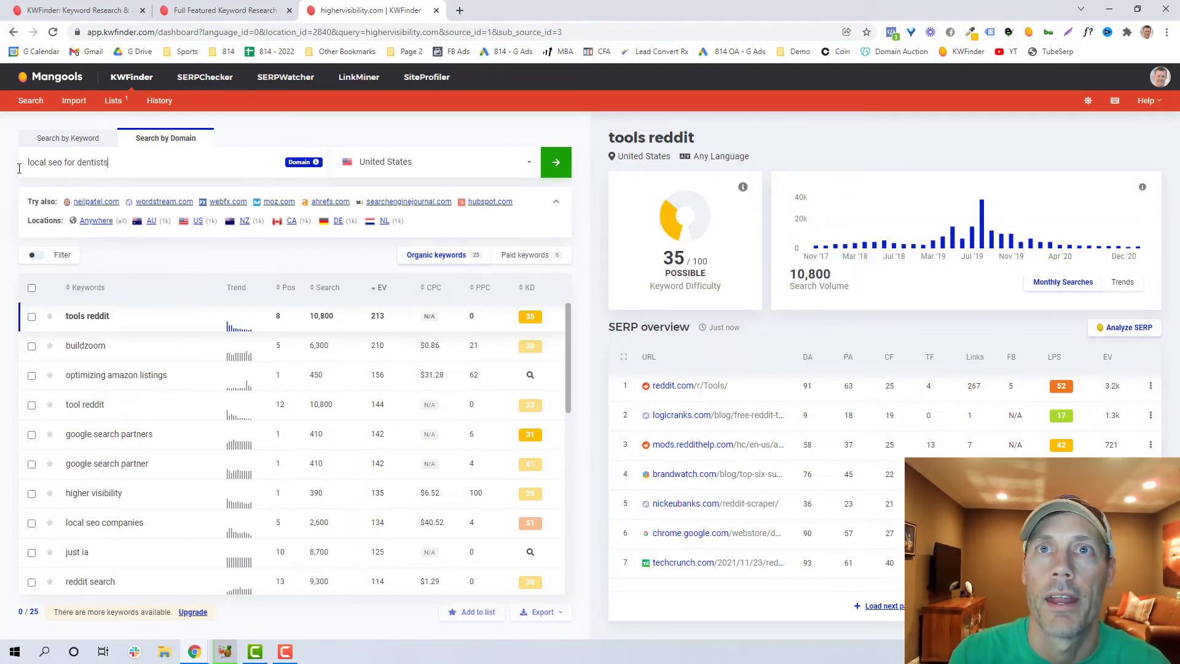
pyautogui.press('Return')
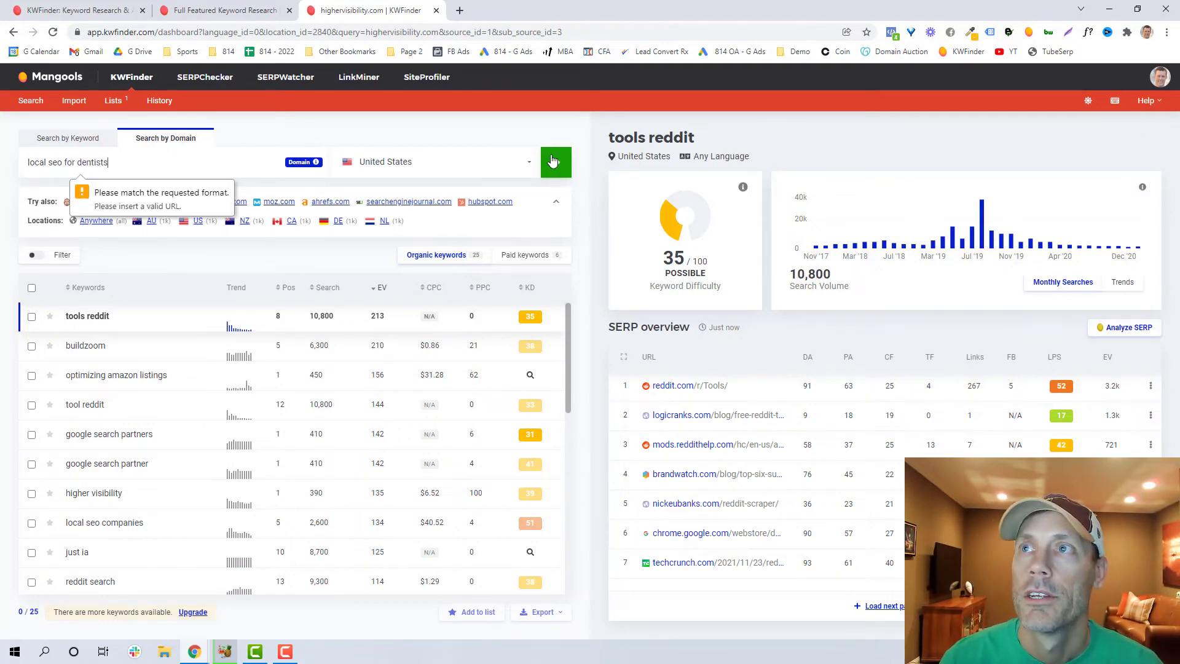
pyautogui.tripleClick(128, 163)
pyautogui.hotkey('ctrl', 'c')
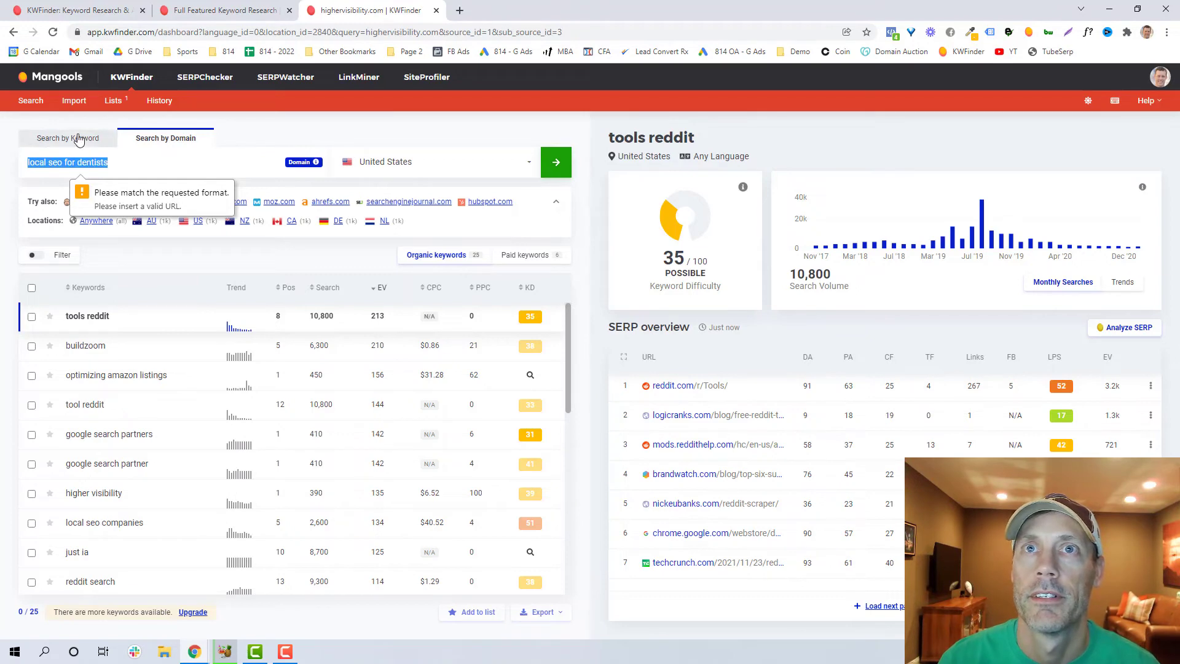
pyautogui.click(80, 138)
pyautogui.tripleClick(140, 164)
pyautogui.hotkey('ctrl', 'v')
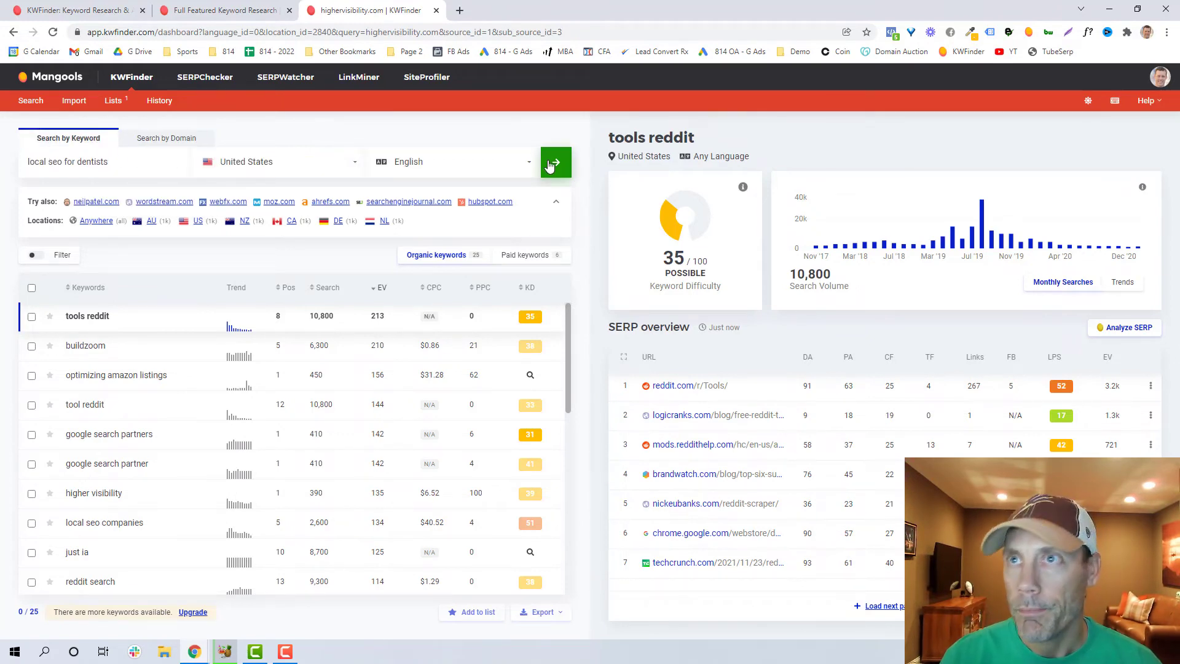
pyautogui.click(555, 163)
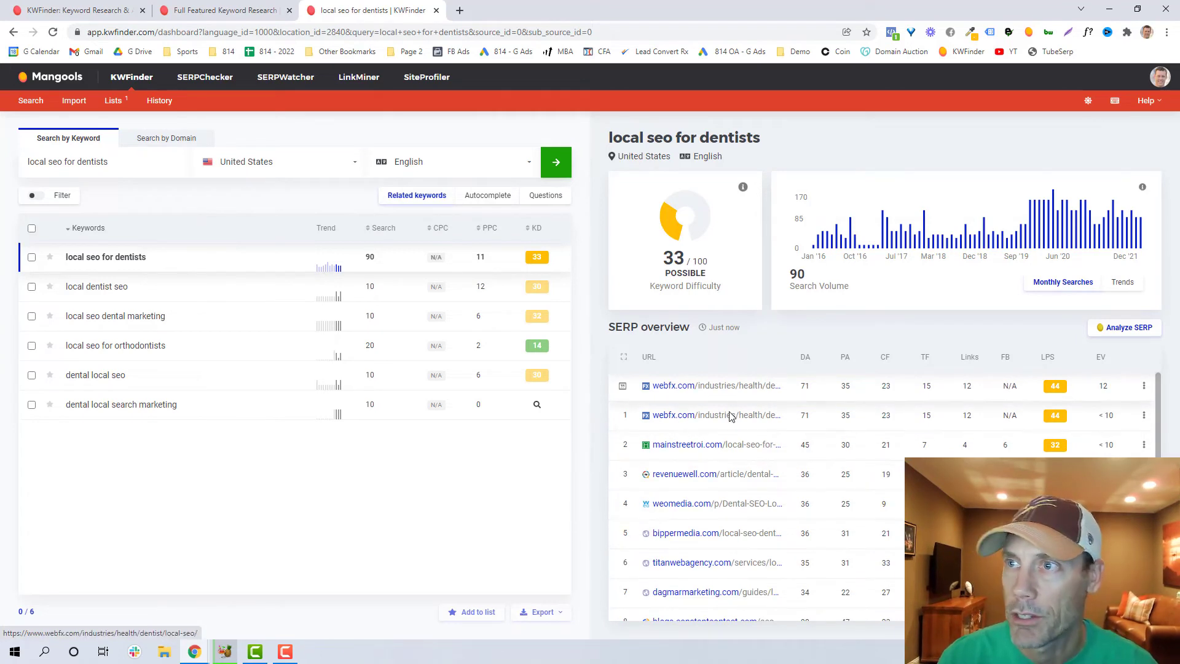
pyautogui.scroll(-2, 707, 537)
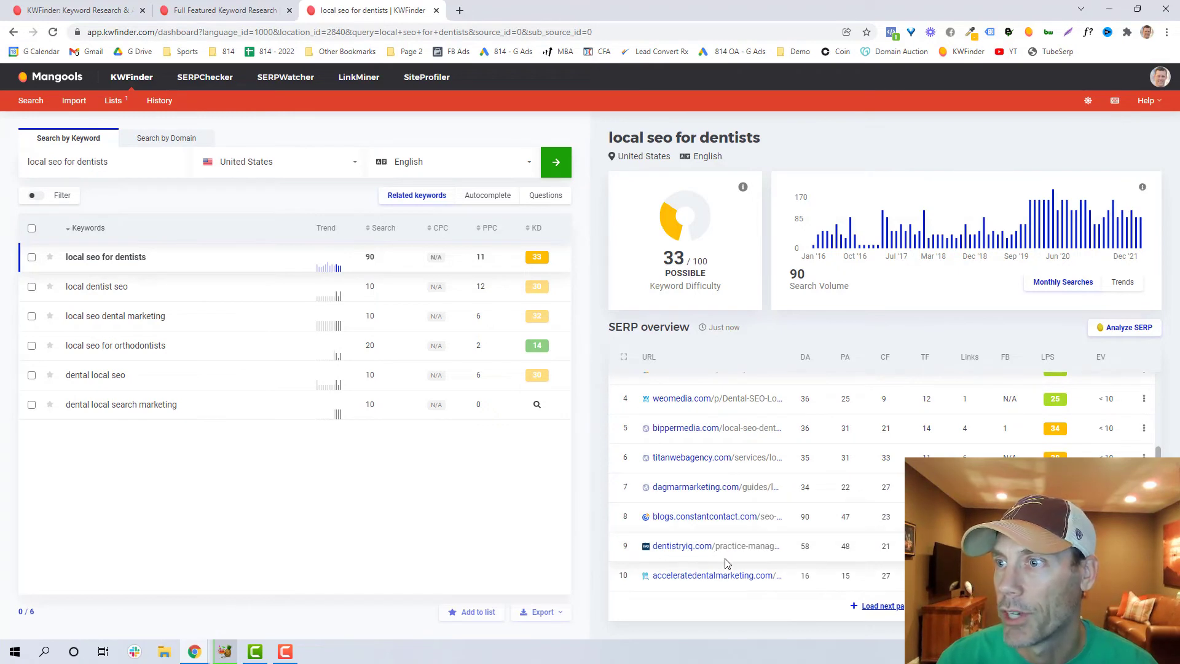
pyautogui.scroll(2, 746, 485)
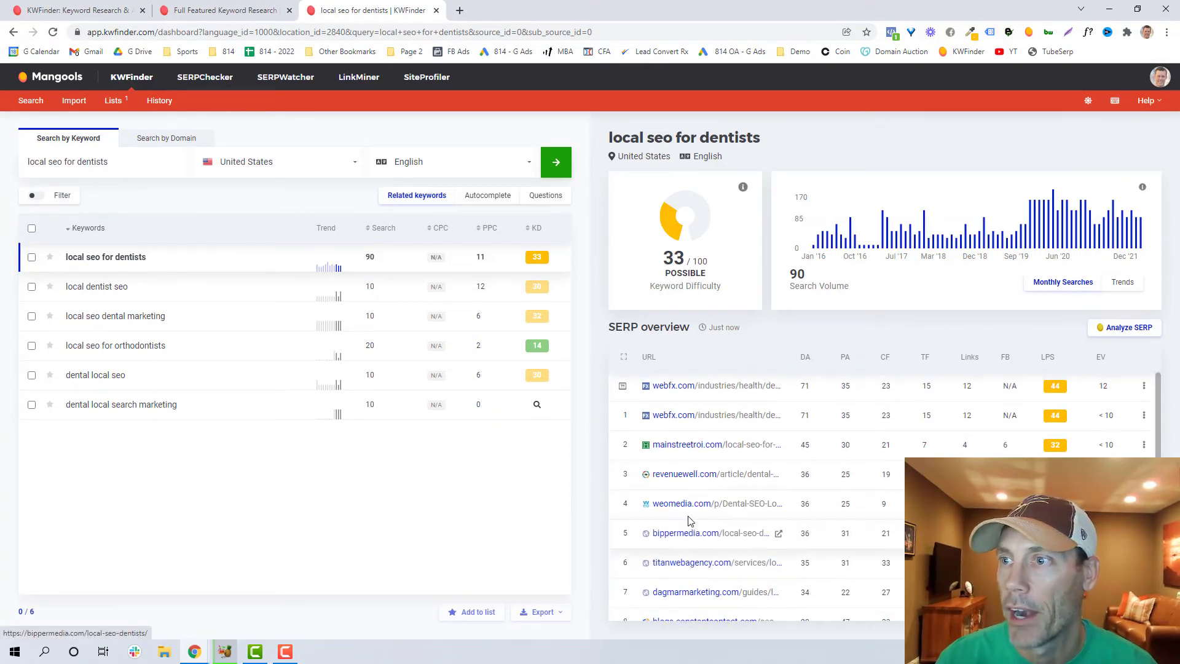
# Switch to Search by Domain and replace the previous domain with titanwebagency.com to load its 25 keywords
pyautogui.click(166, 139)
pyautogui.tripleClick(137, 156)
pyautogui.write('t')
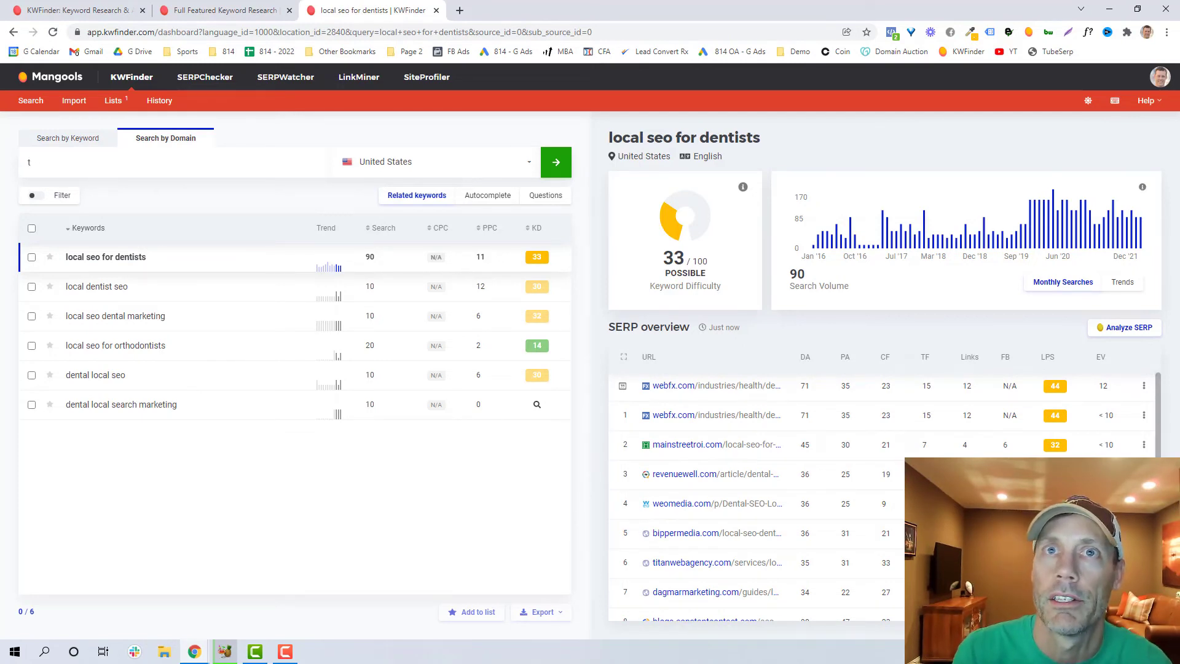
pyautogui.write('aianwebagency.com')
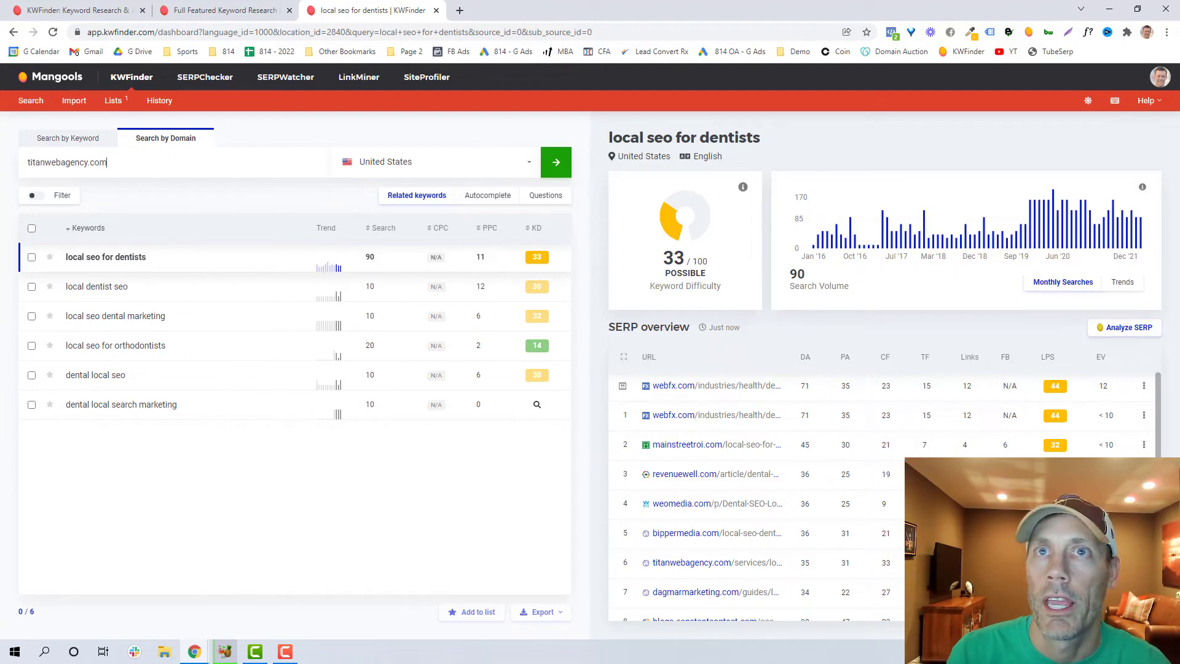
pyautogui.press('Return')
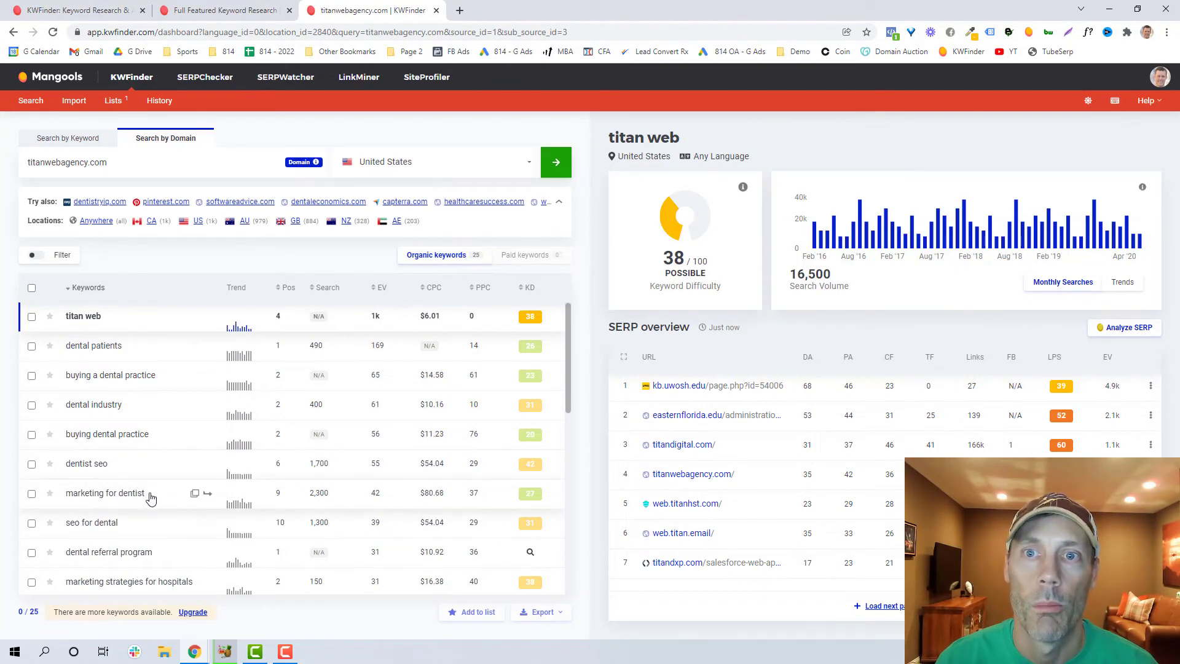
pyautogui.scroll(-1, 174, 515)
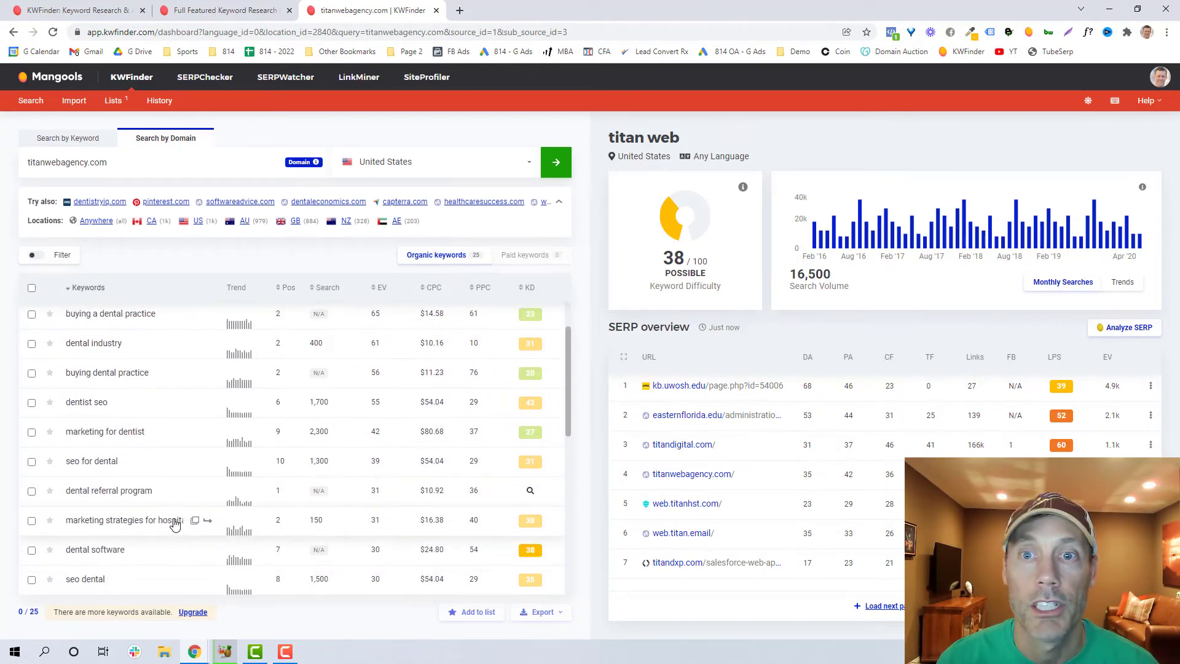
pyautogui.scroll(-2, 174, 527)
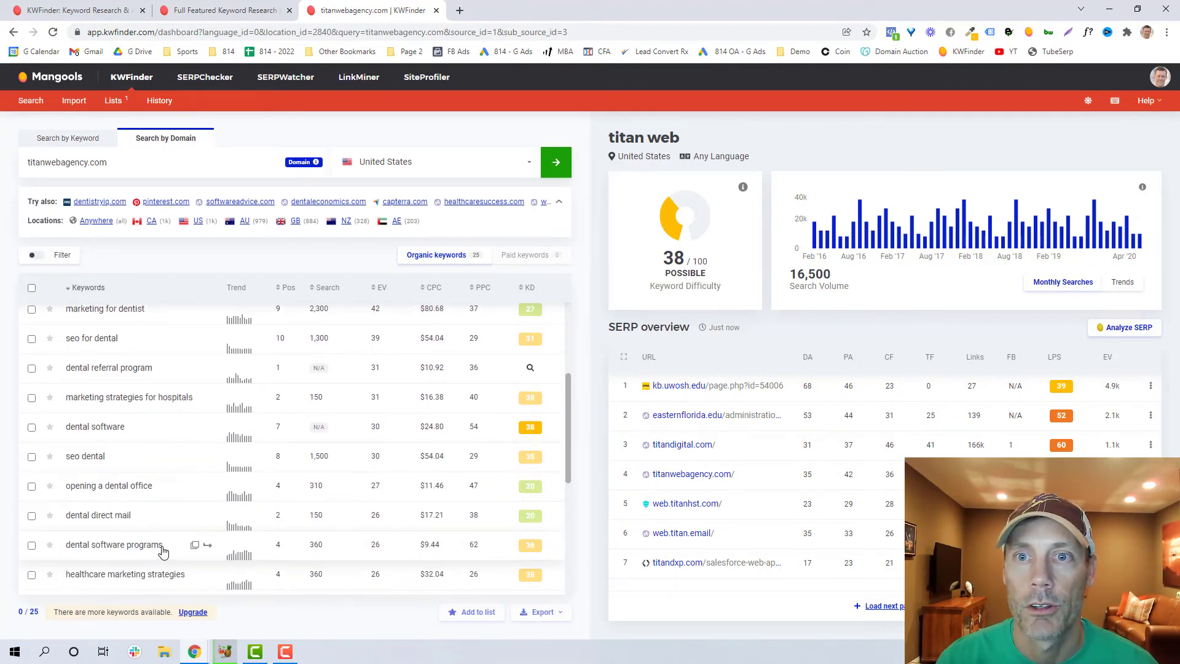
pyautogui.scroll(-1, 161, 551)
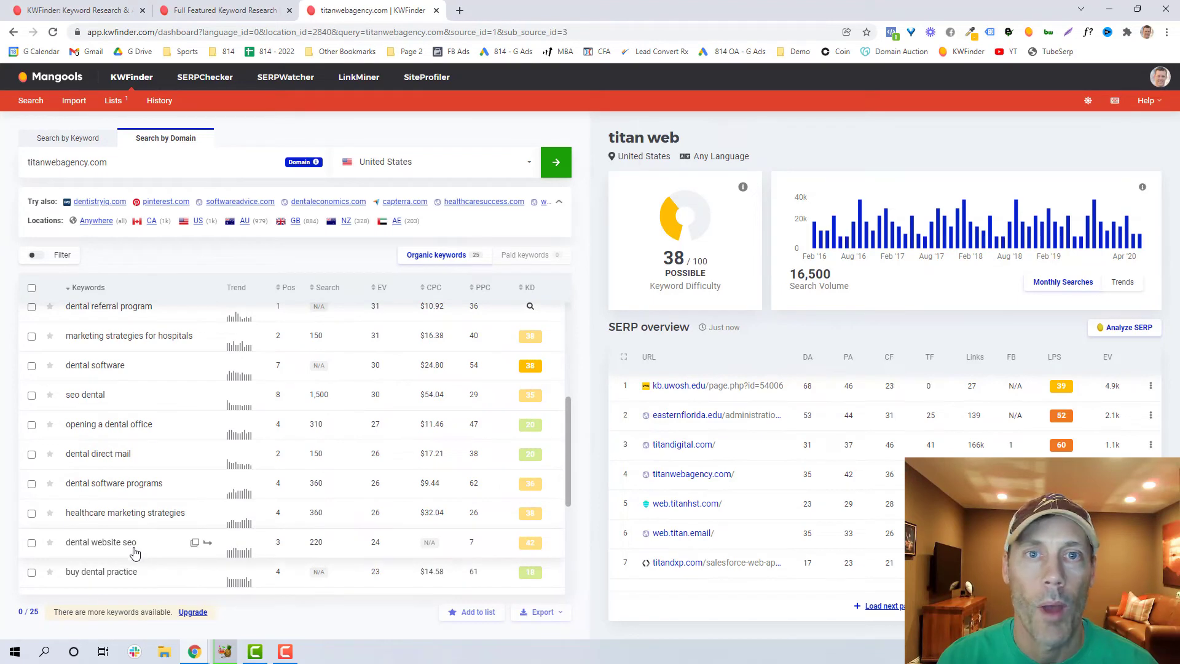
pyautogui.scroll(-2, 147, 567)
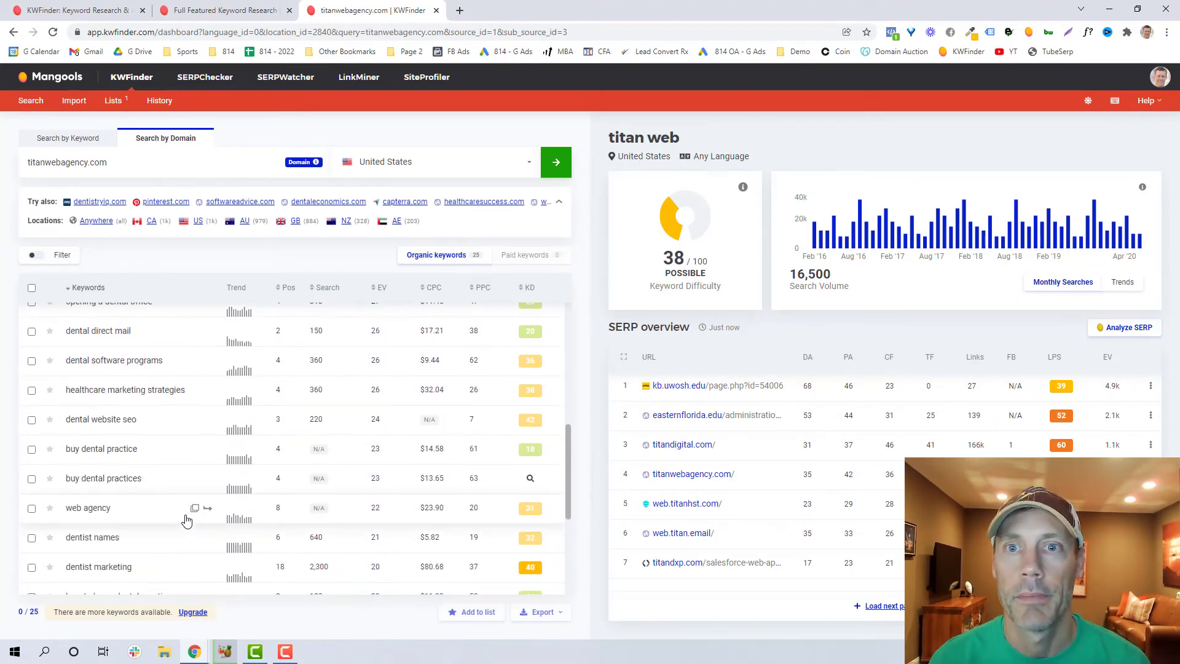
pyautogui.scroll(-1, 145, 489)
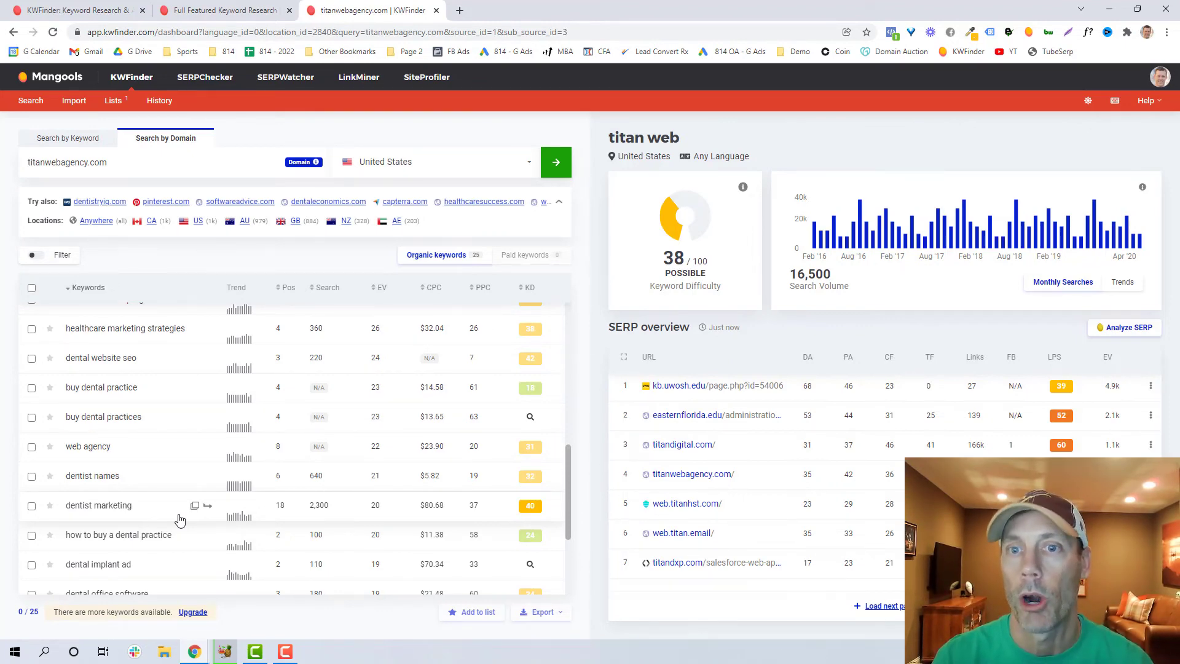
pyautogui.scroll(-2, 191, 447)
pyautogui.scroll(9, 197, 433)
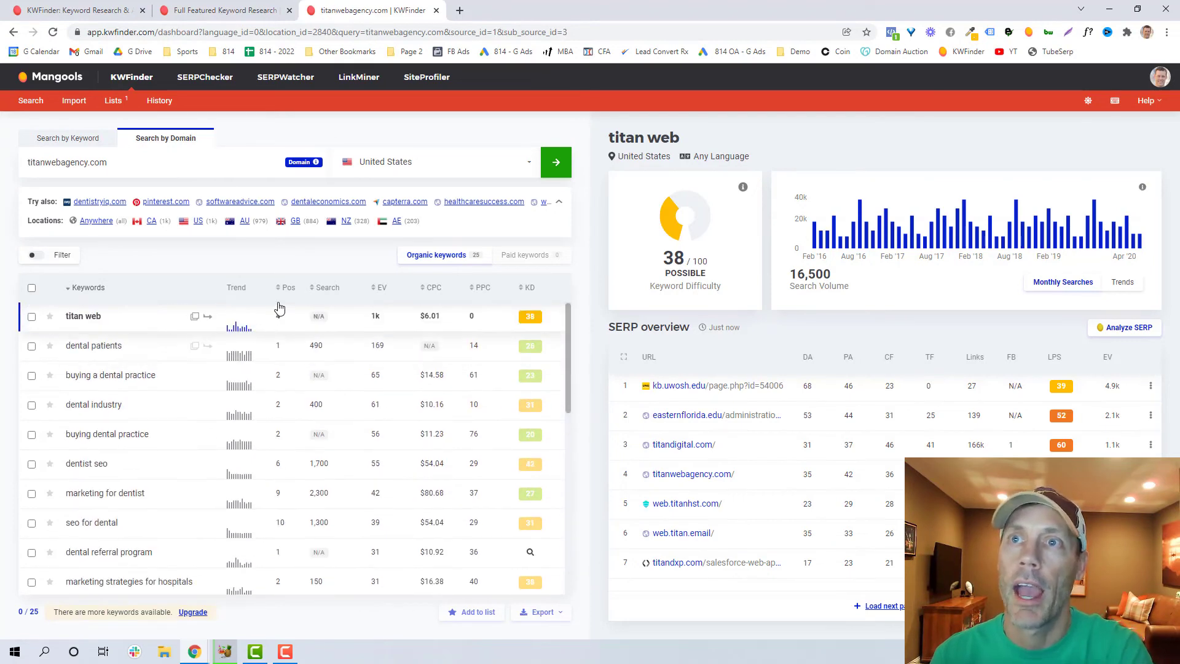
# Sort titanwebagency.com's keywords by position, then search volume, ending with estimated visits descending
pyautogui.click(284, 300)
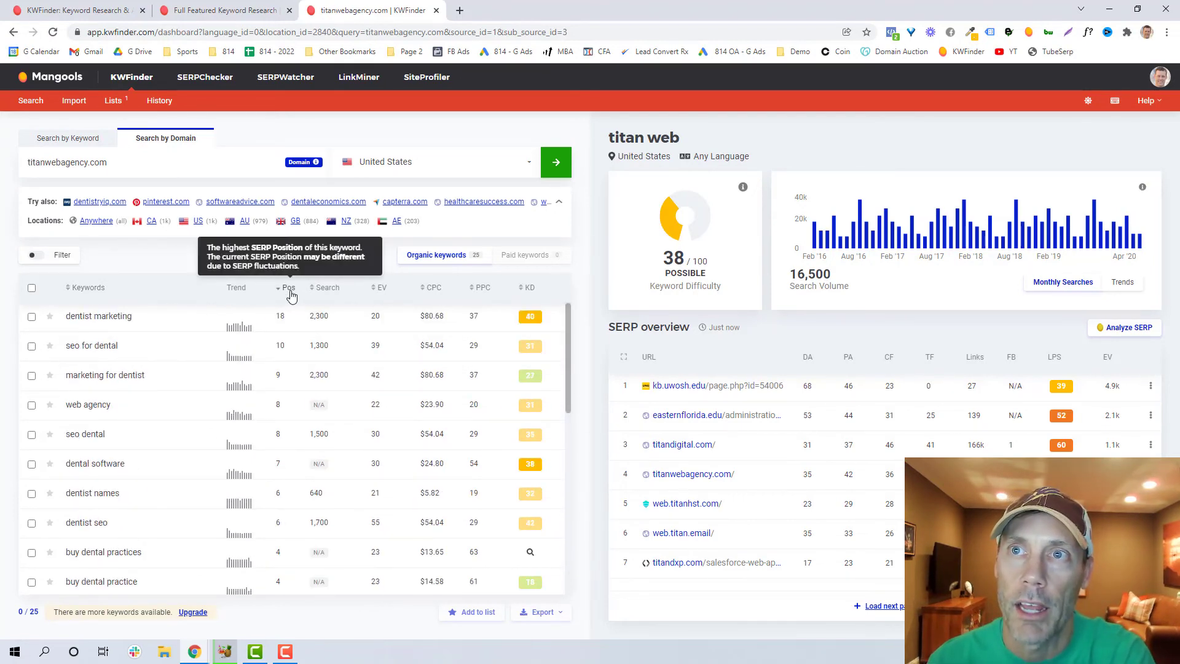
pyautogui.click(286, 290)
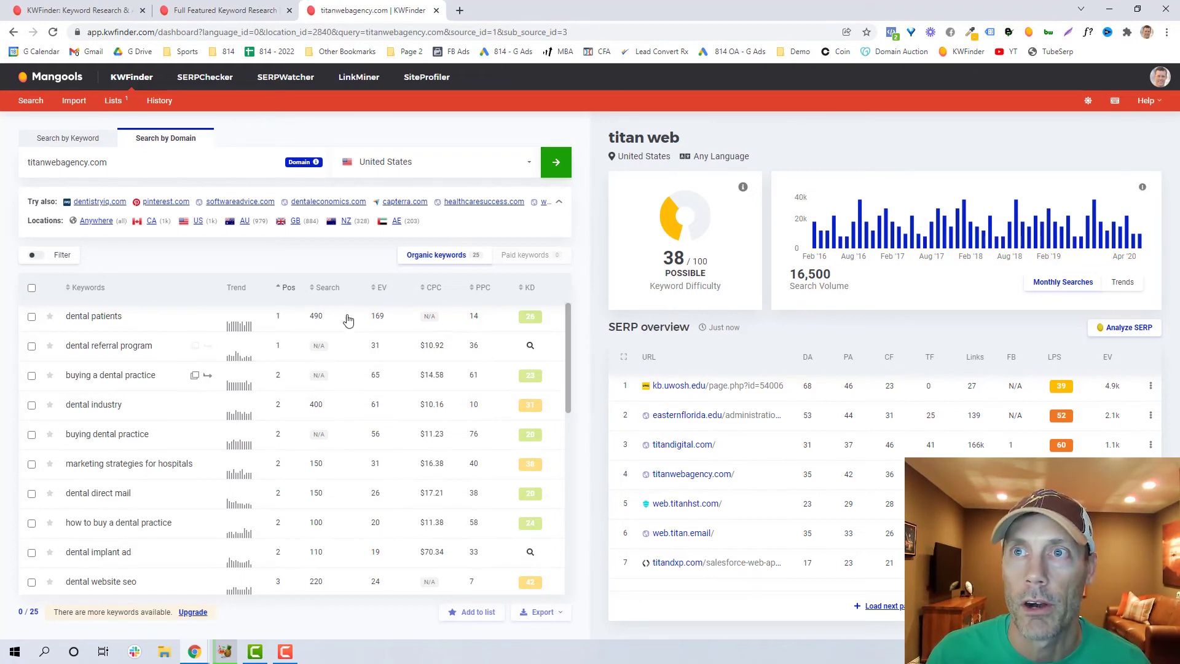
pyautogui.click(323, 288)
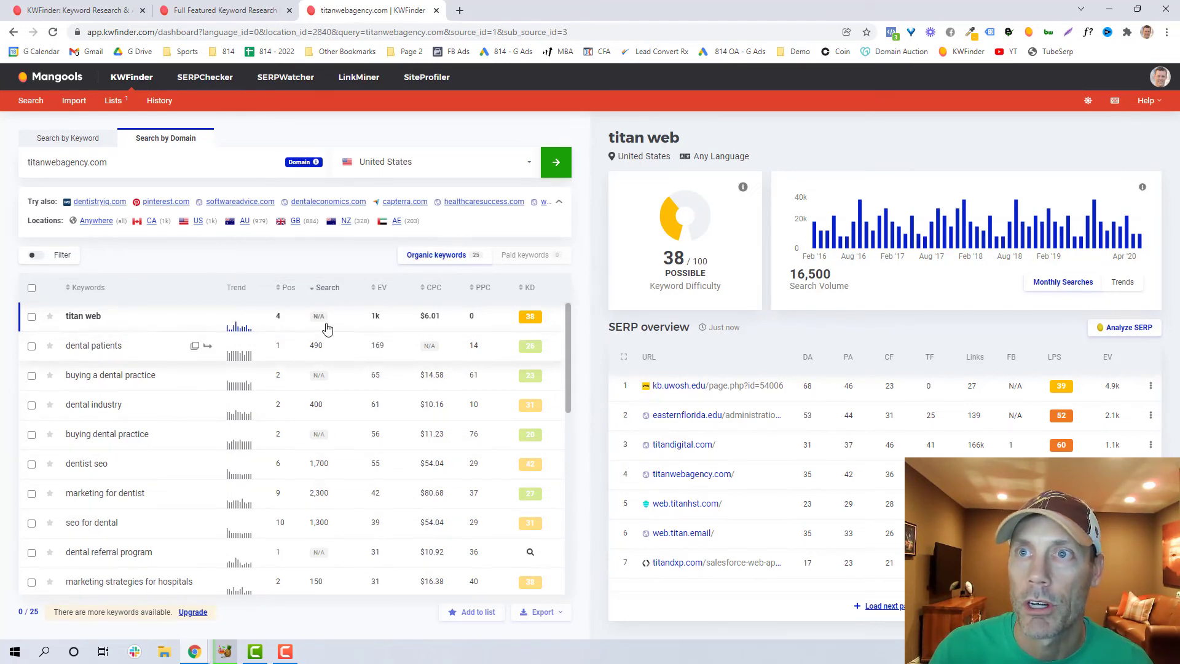
pyautogui.click(321, 288)
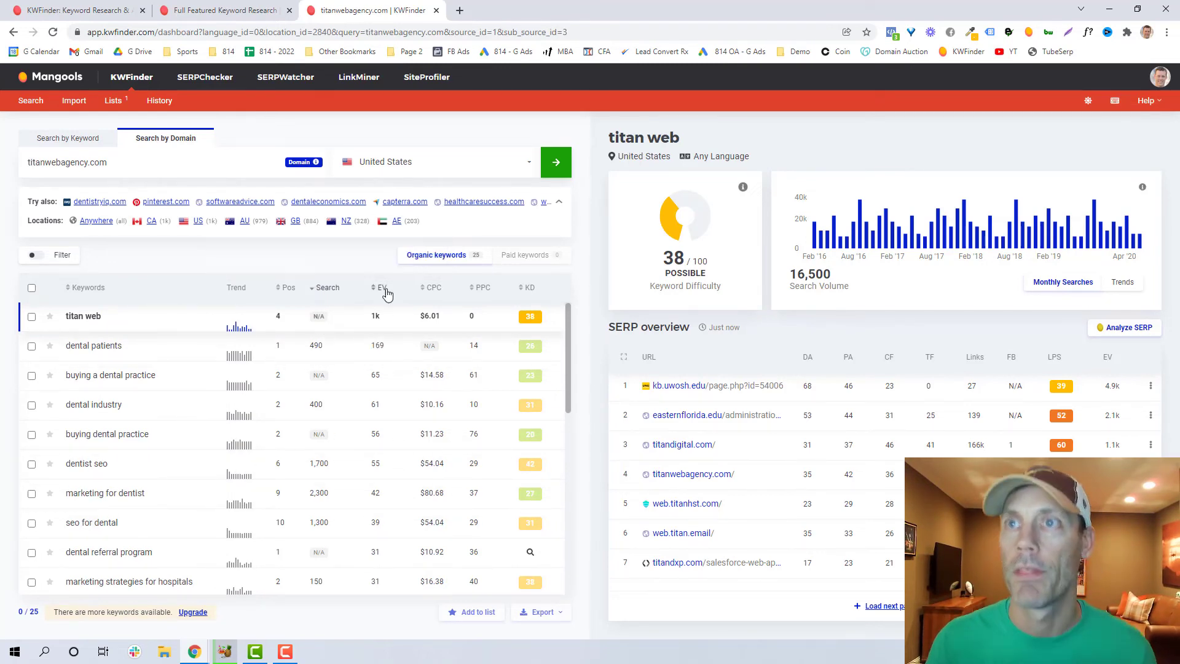
pyautogui.click(382, 288)
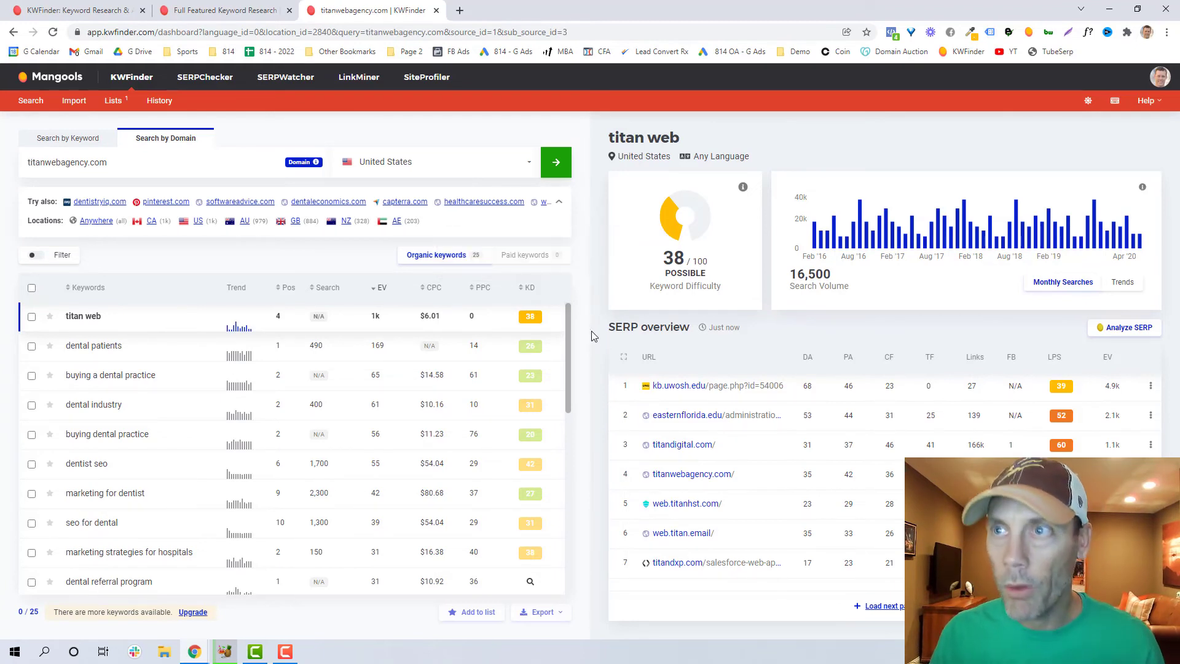
pyautogui.scroll(-3, 528, 485)
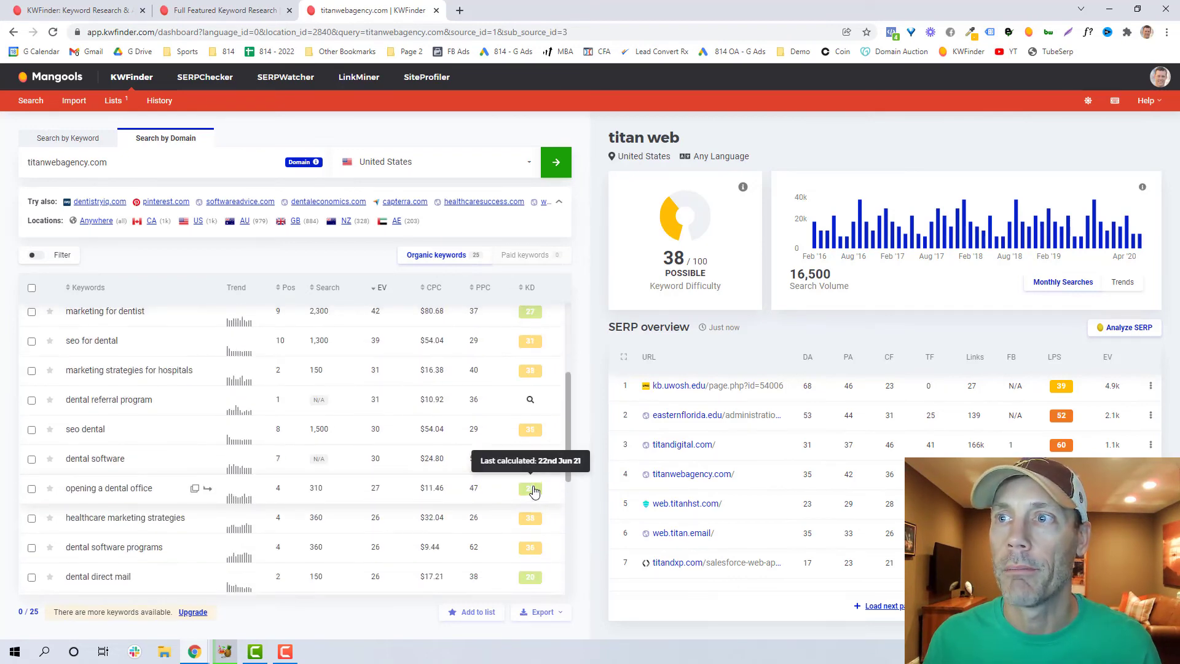
pyautogui.scroll(2, 533, 491)
# Open 'buying dental practice' to see KD 20/100, 320 searches and a SERP led by blog.titanwebagency.com
pyautogui.click(537, 383)
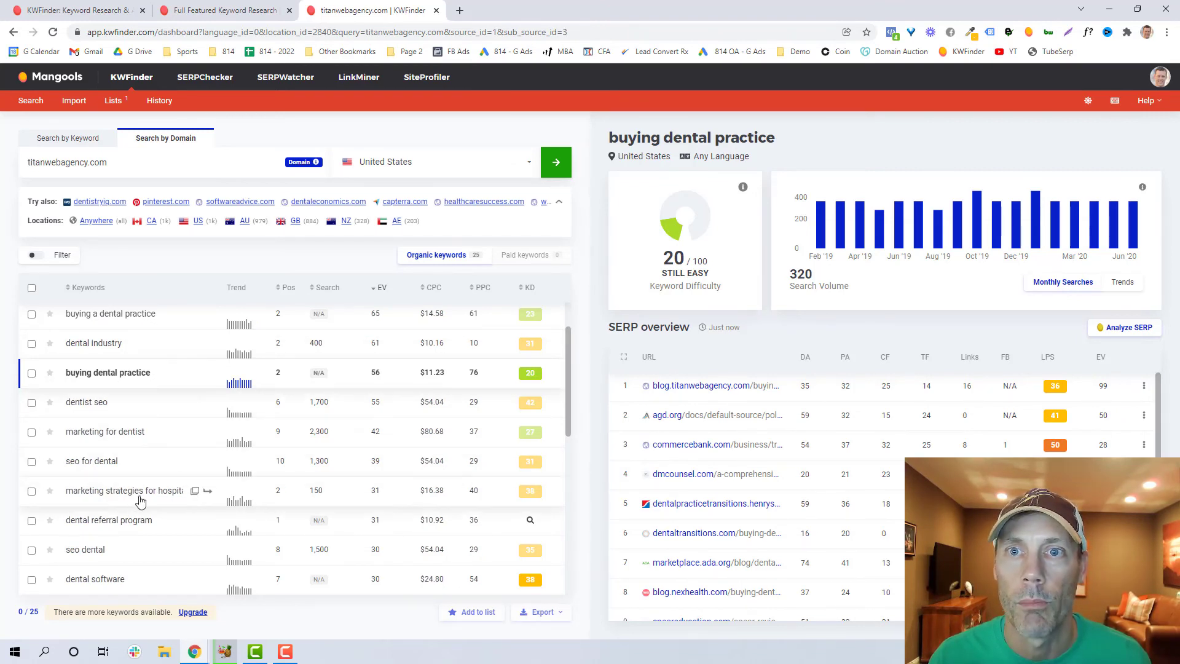
pyautogui.scroll(-2, 171, 534)
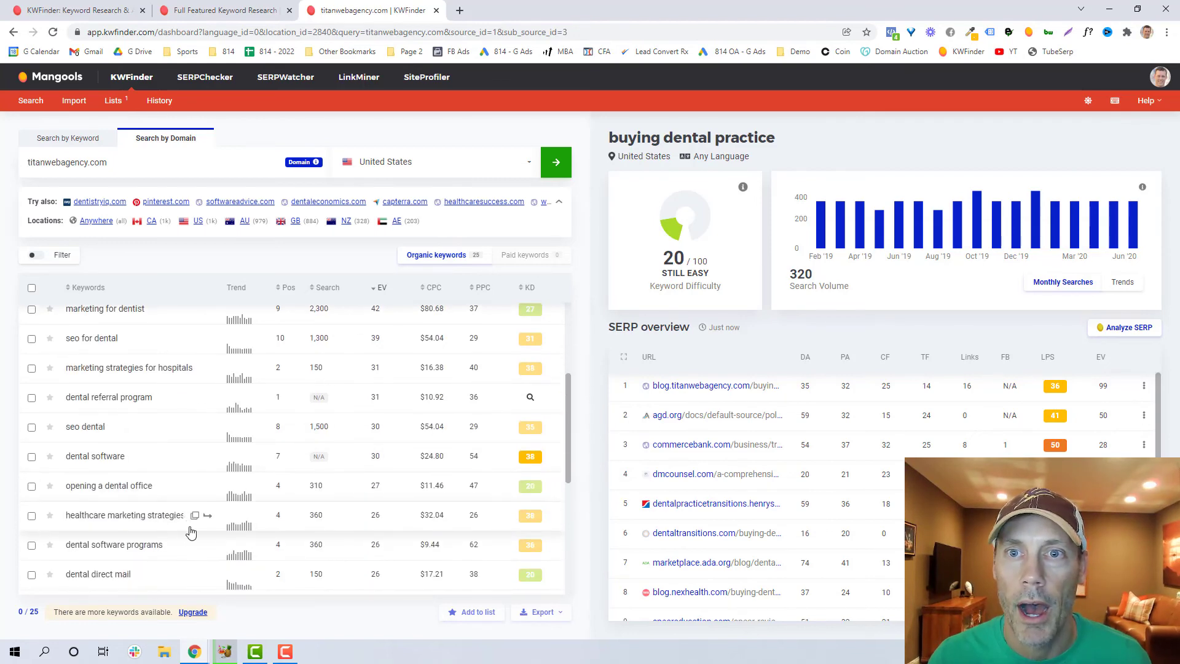
pyautogui.scroll(3, 191, 533)
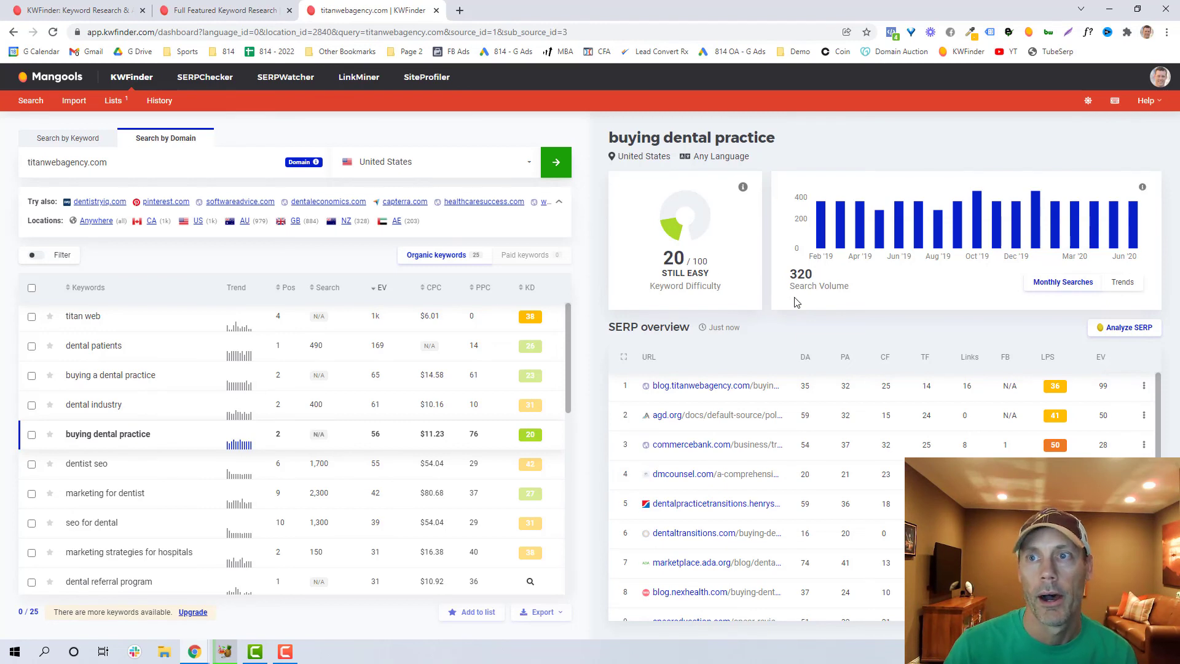
pyautogui.moveTo(436, 294)
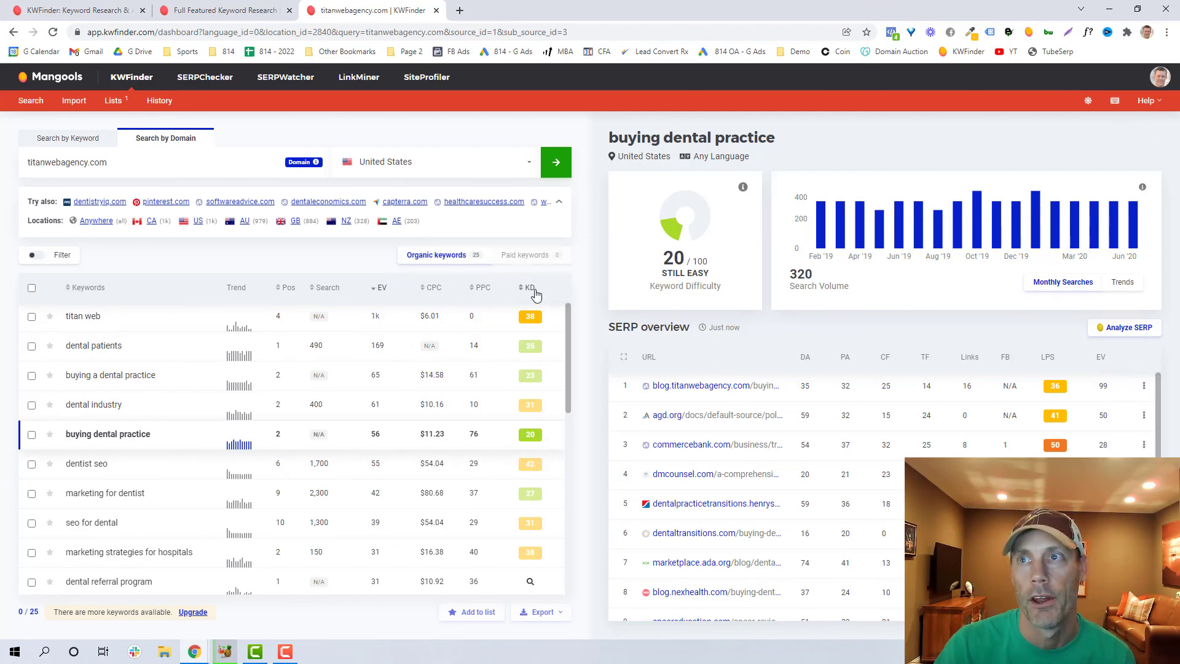
pyautogui.moveTo(531, 295)
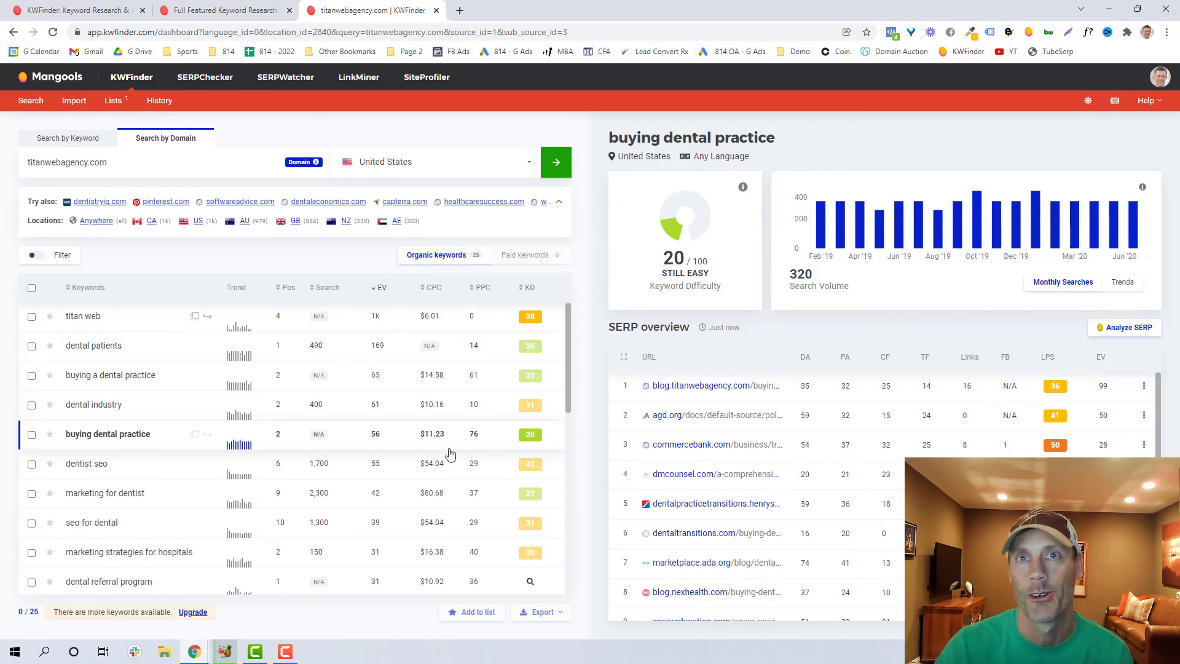
# Rerun the keyword search for 'local seo for dentists', showing difficulty 33/100 and volume 90
pyautogui.click(84, 151)
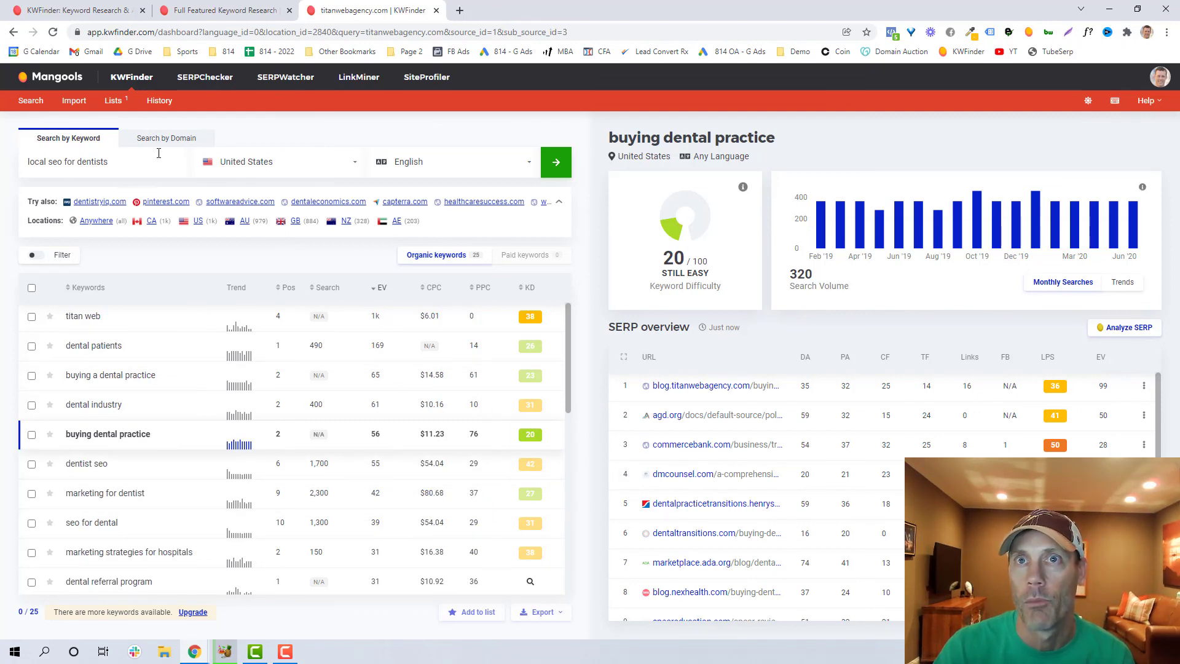
pyautogui.click(563, 165)
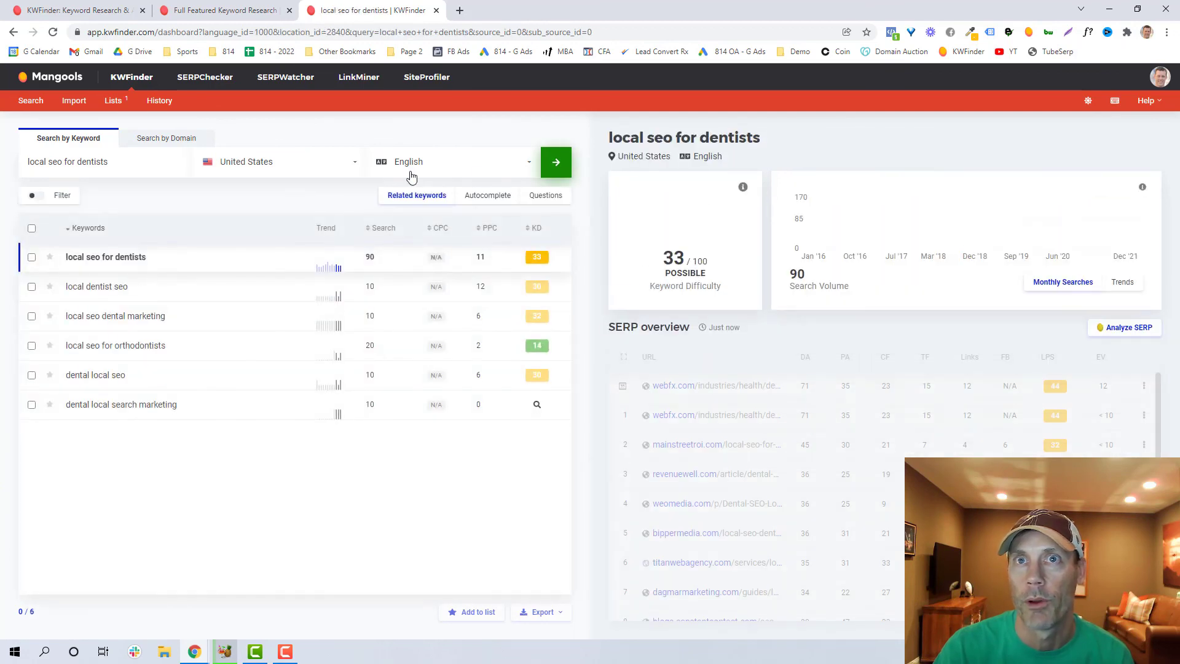